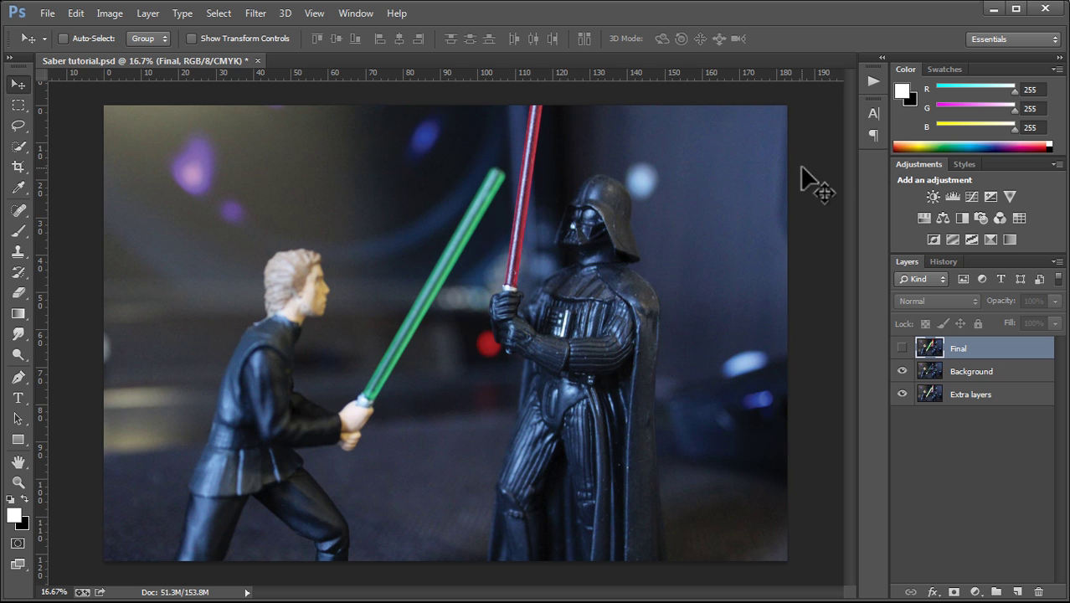
- Toggle the Final layer's visibility to preview the finished green and red glowing sabers
{"action": "left_click", "coordinate": [903, 347]}
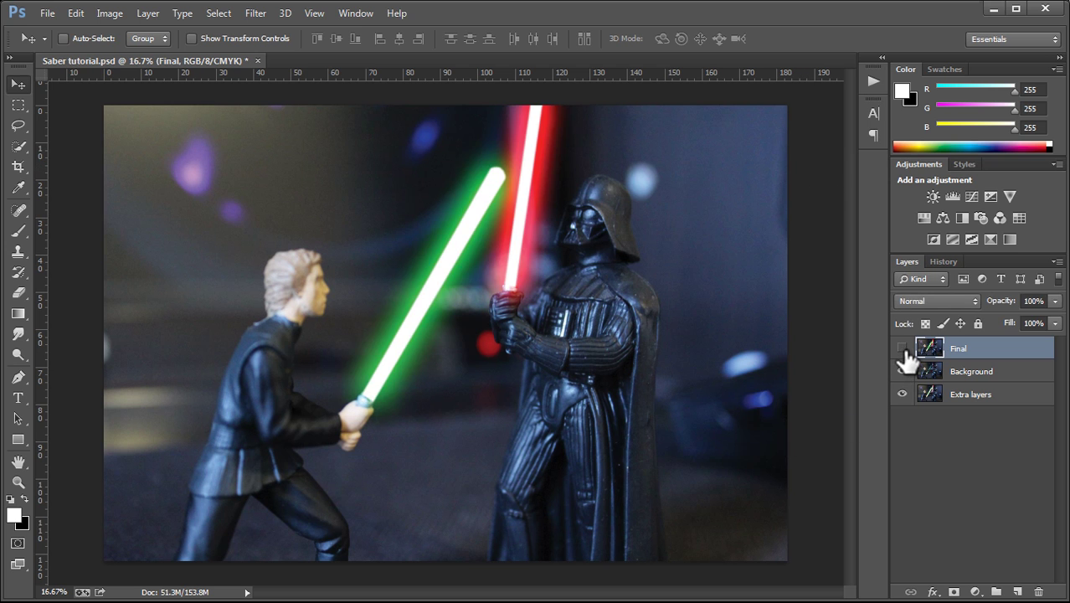
{"action": "left_click", "coordinate": [903, 347]}
{"action": "left_click", "coordinate": [902, 348]}
- Hide the Final layer so the plain, unglowing toy sabers show
{"action": "left_click", "coordinate": [902, 348]}
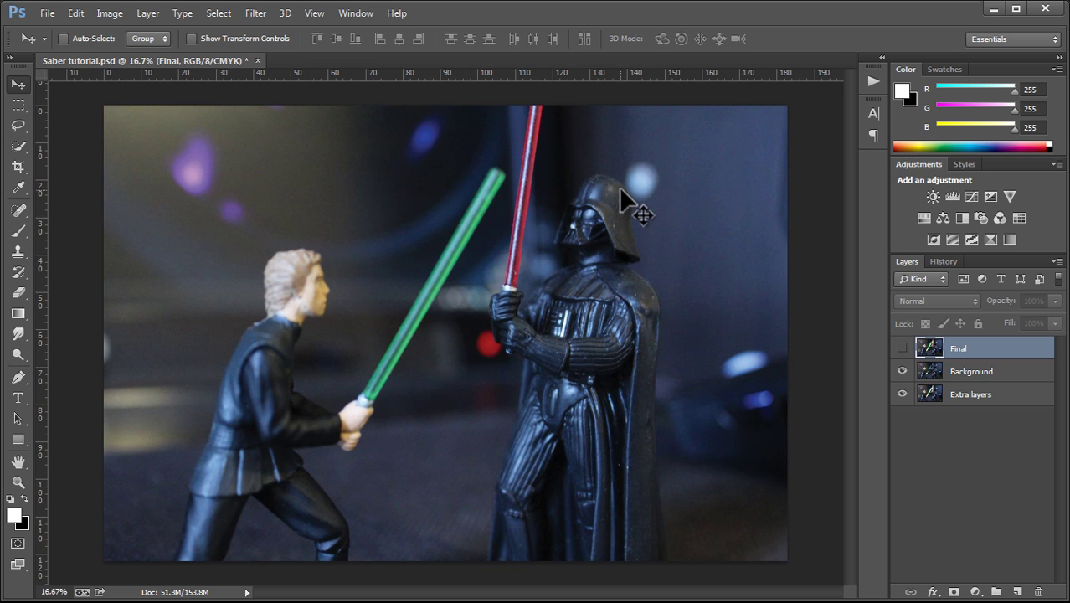
- Move Final below Background and add a new empty layer named 'Vader blade'
{"action": "left_click_drag", "start_coordinate": [953, 356], "coordinate": [929, 383]}
{"action": "left_click", "coordinate": [955, 349]}
{"action": "left_click", "coordinate": [148, 13]}
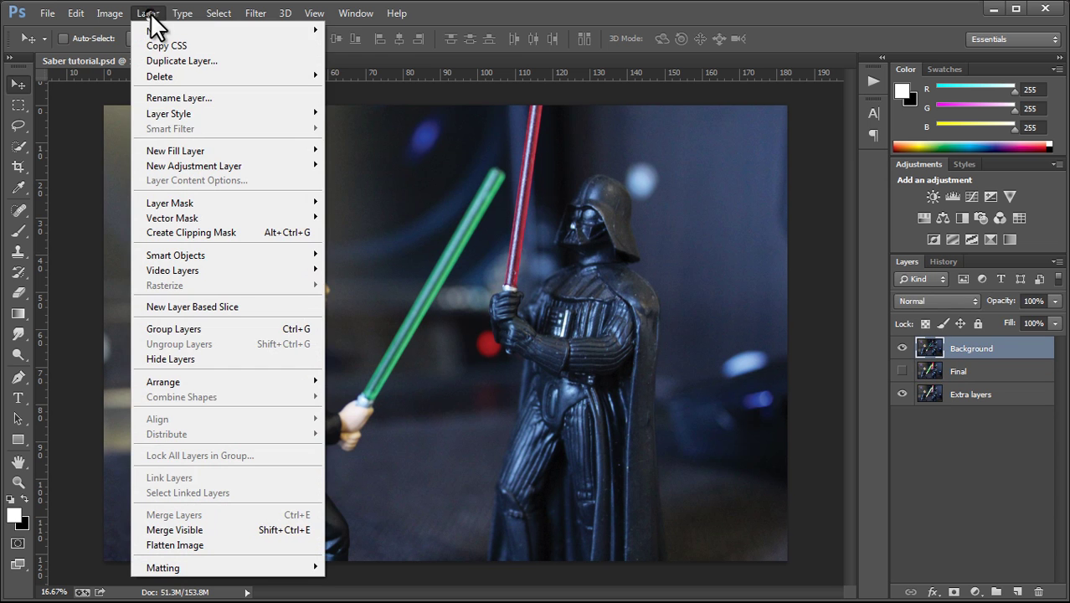
{"action": "mouse_move", "coordinate": [157, 31]}
{"action": "left_click", "coordinate": [352, 32]}
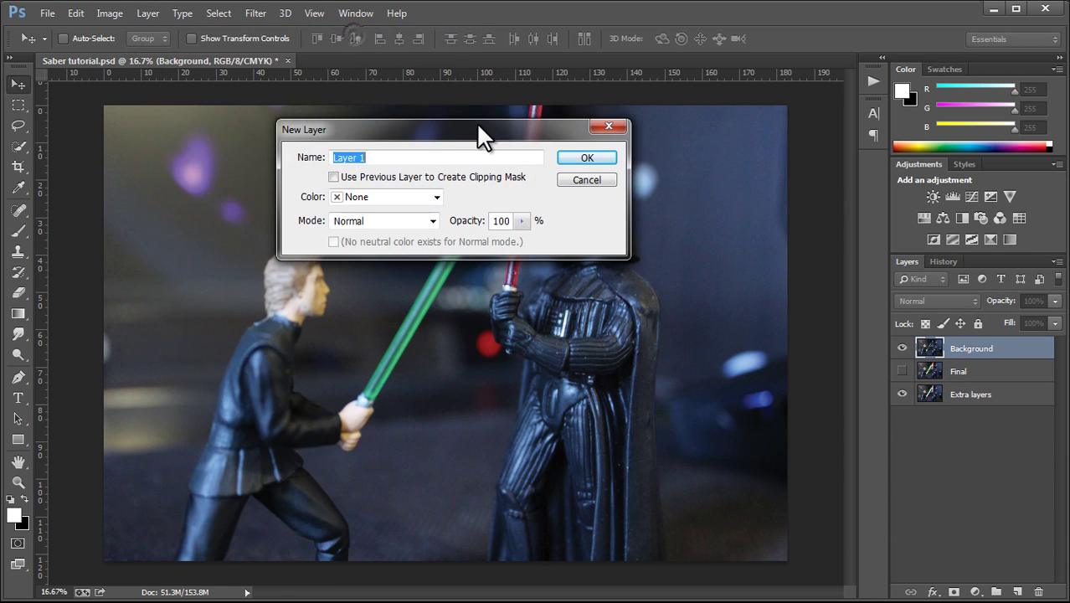
{"action": "type", "text": "Vader Vade"}
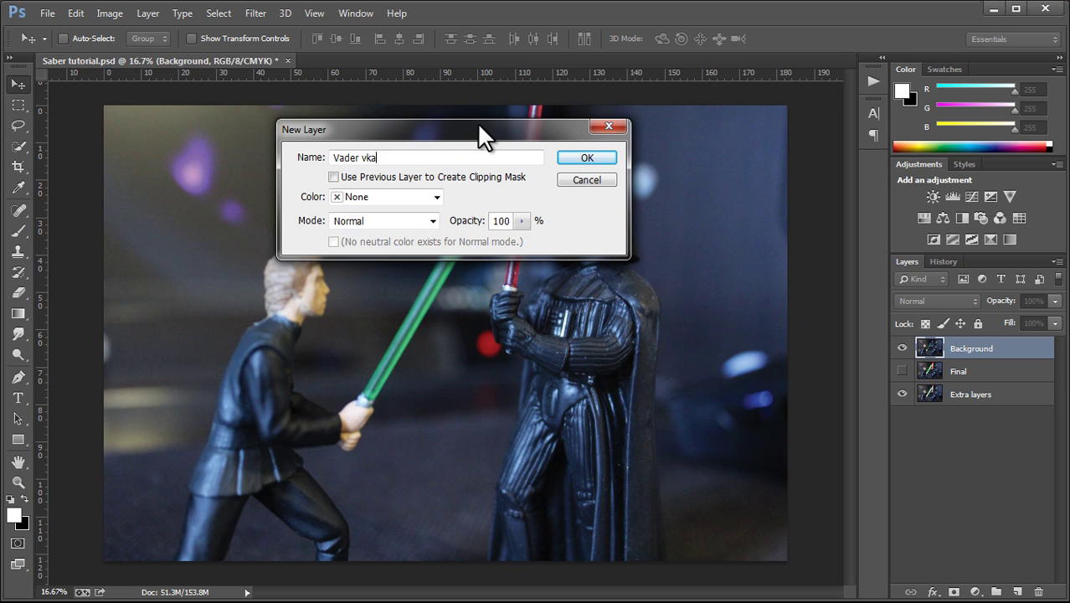
{"action": "key", "text": "BackSpace"}
{"action": "key", "text": "BackSpace"}
{"action": "key", "text": "BackSpace"}
{"action": "key", "text": "BackSpace"}
{"action": "type", "text": "blade"}
{"action": "left_click", "coordinate": [583, 156]}
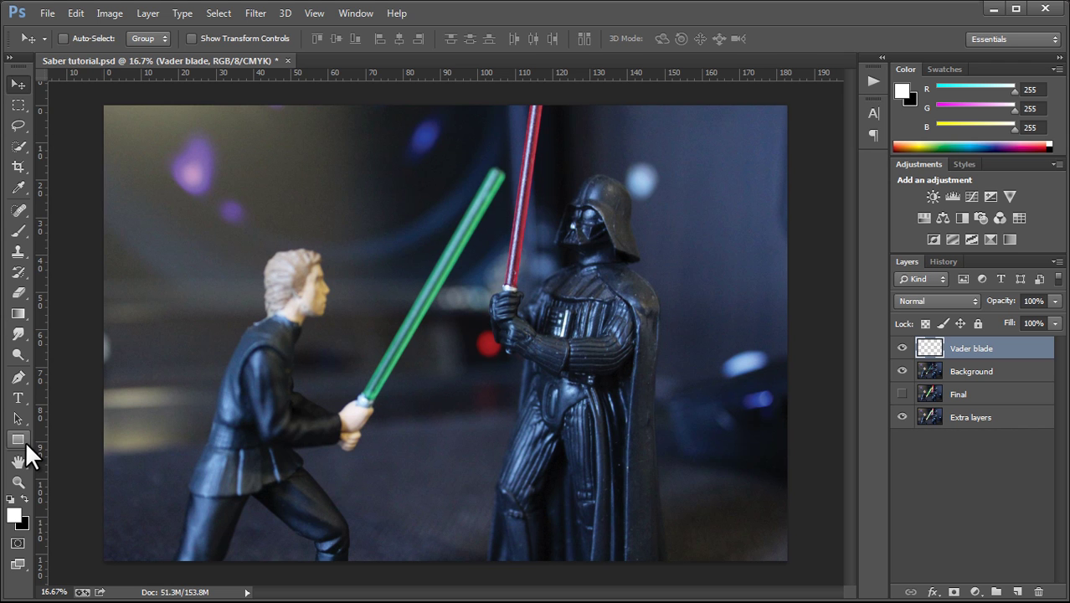
- Draw a white rounded-rectangle bar in Pixels mode over Vader's red blade
{"action": "left_click", "coordinate": [23, 437]}
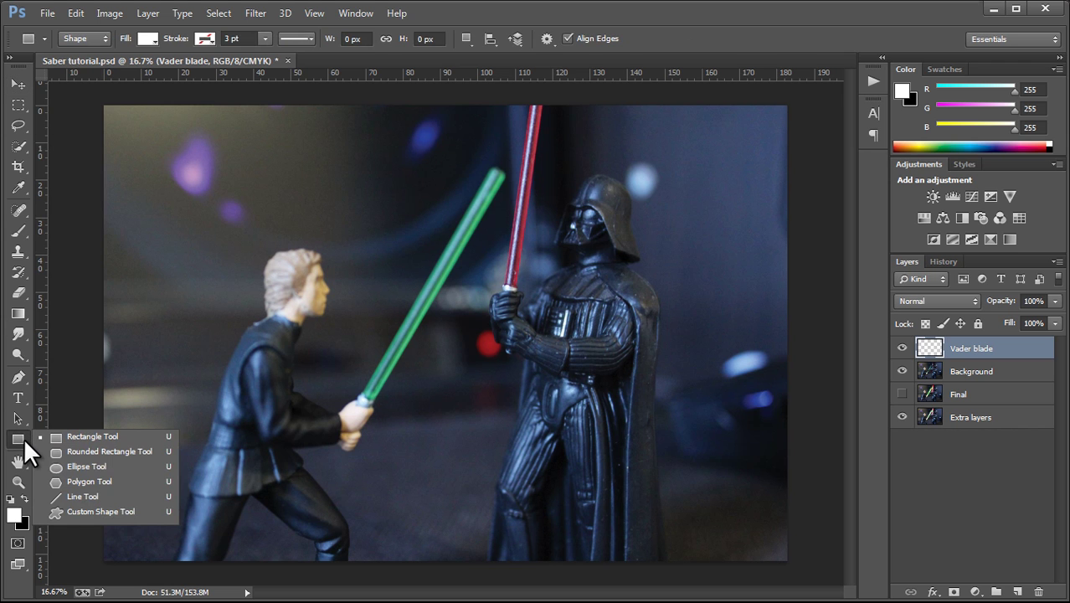
{"action": "left_click", "coordinate": [81, 450]}
{"action": "left_click", "coordinate": [93, 39]}
{"action": "left_click", "coordinate": [95, 79]}
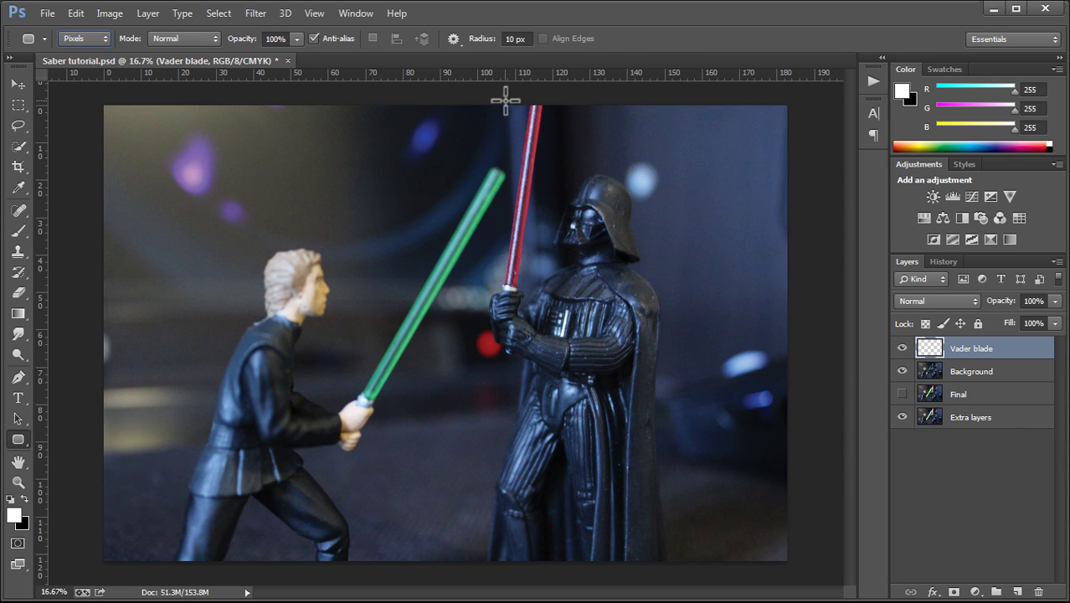
{"action": "left_click_drag", "start_coordinate": [505, 100], "coordinate": [516, 293]}
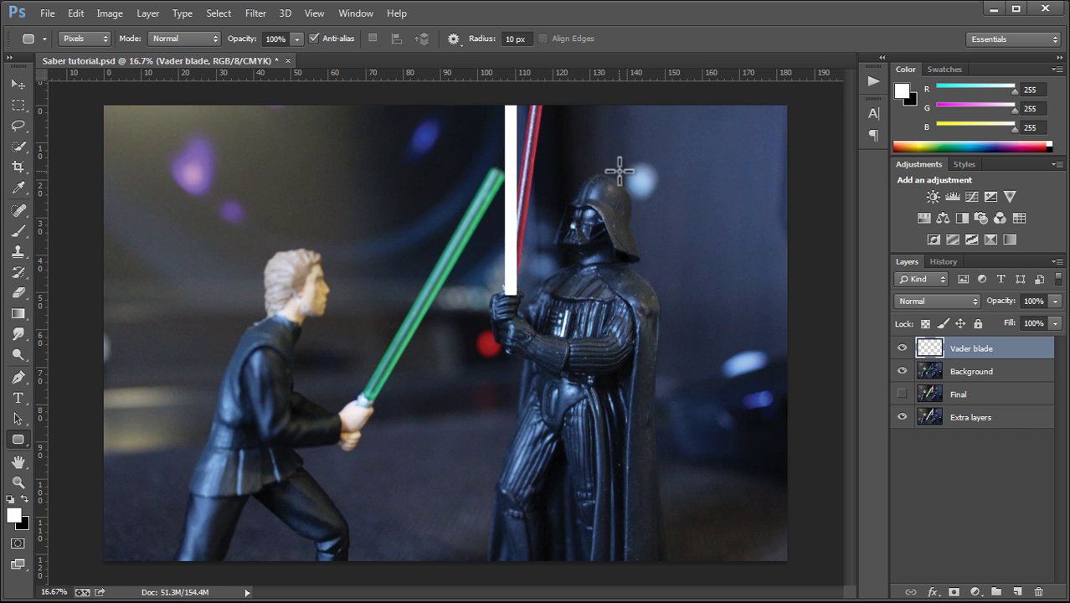
- Rotate and skew the white bar with Free Transform to line up with the red blade and hilt
{"action": "key", "text": "ctrl+plus"}
{"action": "key", "text": "ctrl+plus"}
{"action": "left_click_drag", "start_coordinate": [743, 158], "coordinate": [621, 353]}
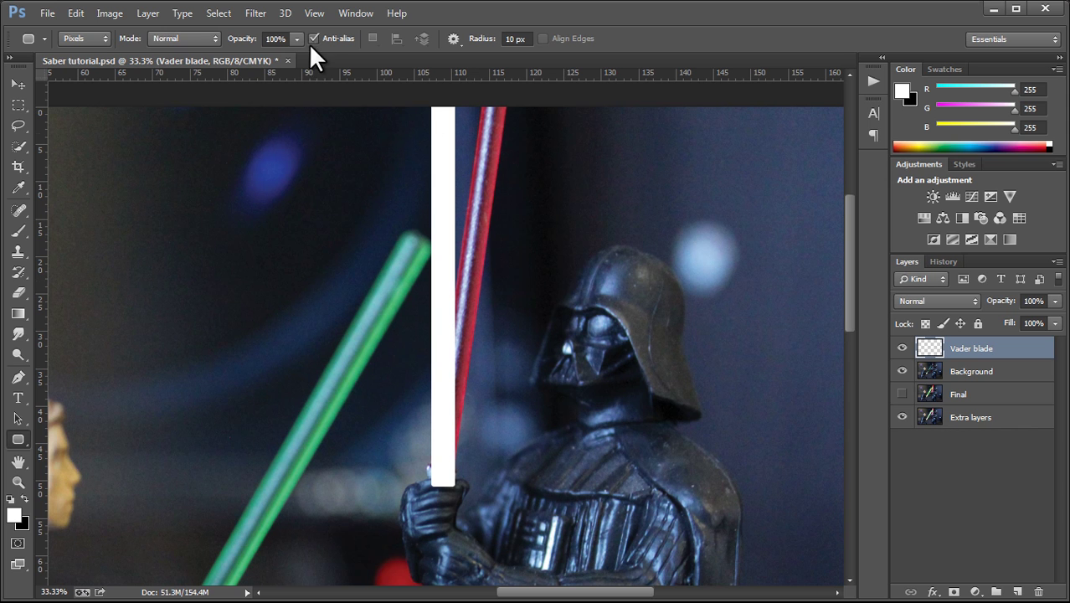
{"action": "left_click", "coordinate": [81, 10]}
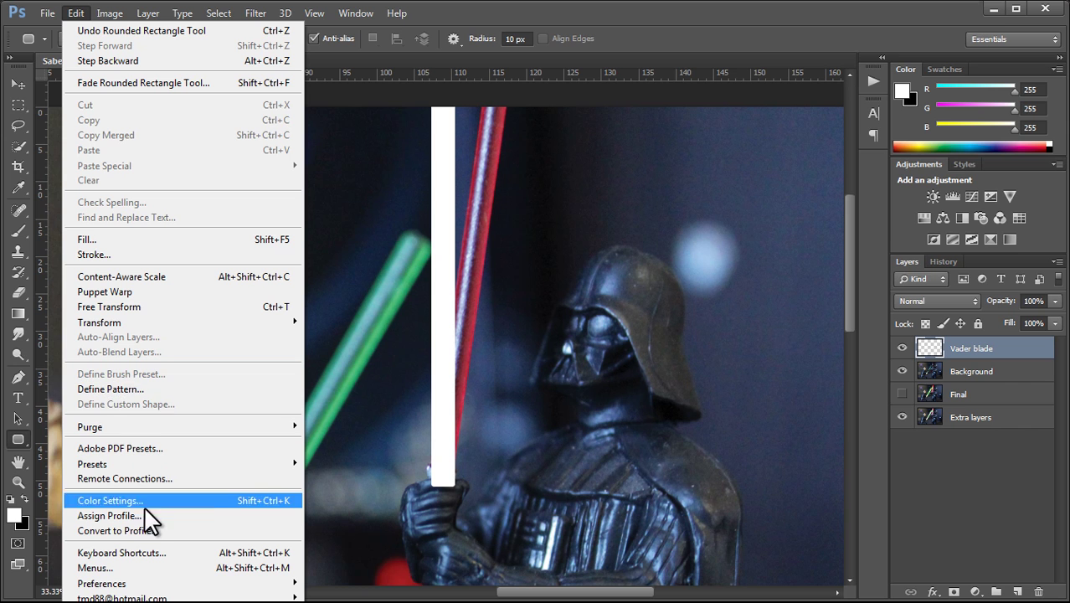
{"action": "left_click", "coordinate": [117, 308]}
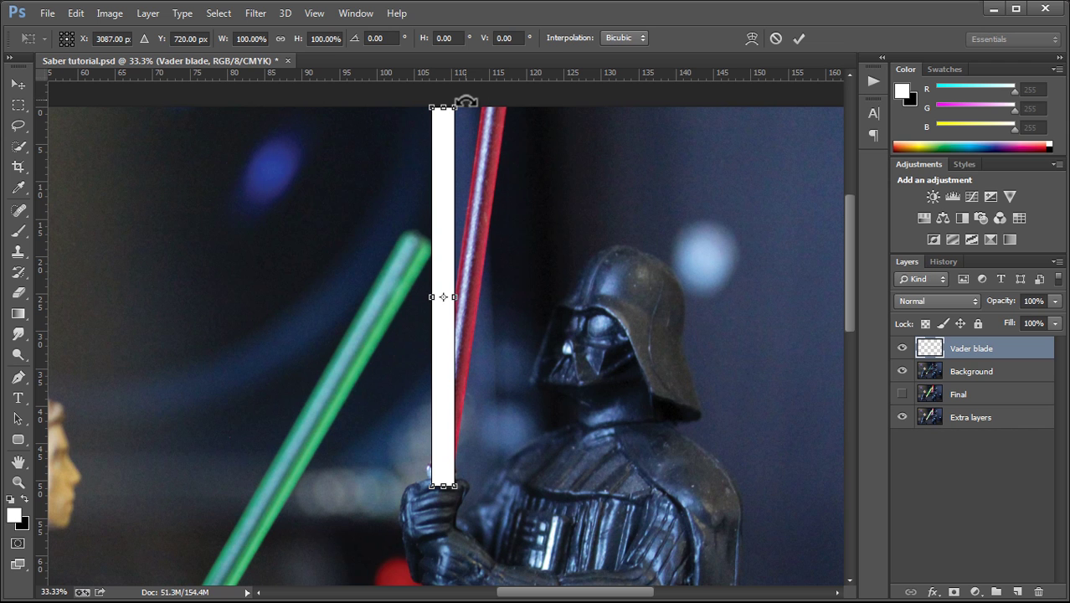
{"action": "left_click_drag", "start_coordinate": [476, 97], "coordinate": [503, 100]}
{"action": "left_click_drag", "start_coordinate": [470, 149], "coordinate": [496, 138]}
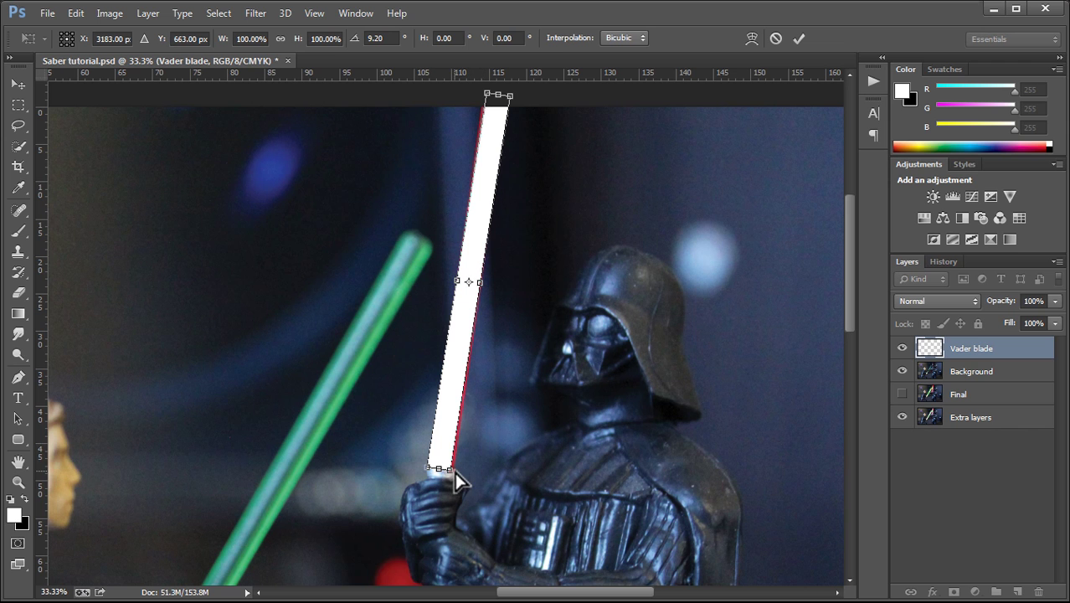
{"action": "left_click_drag", "start_coordinate": [451, 473], "coordinate": [431, 467]}
{"action": "left_click_drag", "start_coordinate": [494, 99], "coordinate": [509, 98]}
{"action": "key", "text": "Return"}
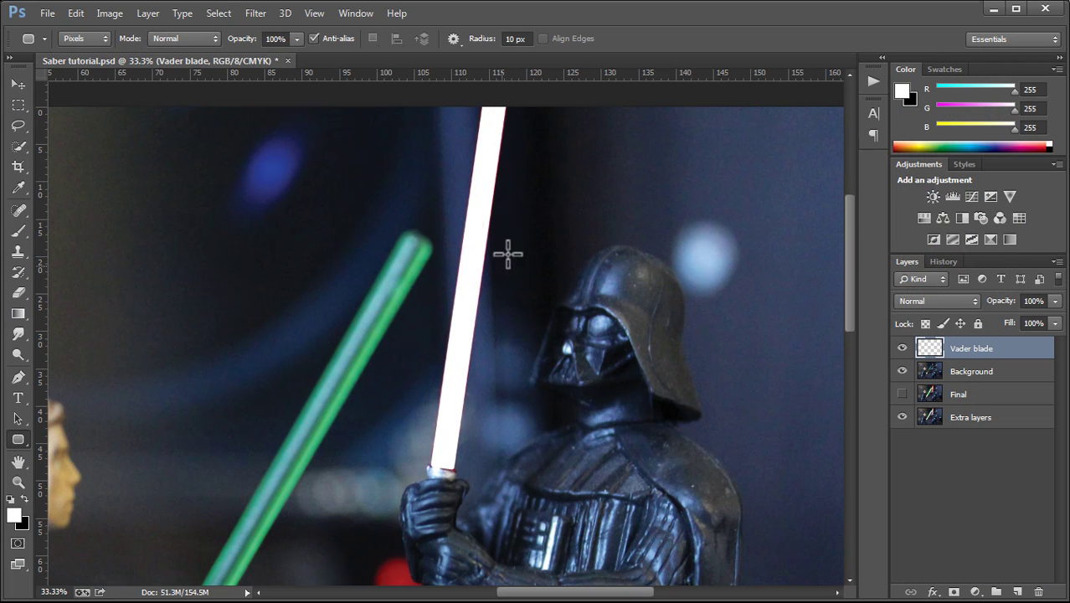
- Blur the white Vader blade with a 4.0-pixel Gaussian Blur
{"action": "left_click", "coordinate": [251, 15]}
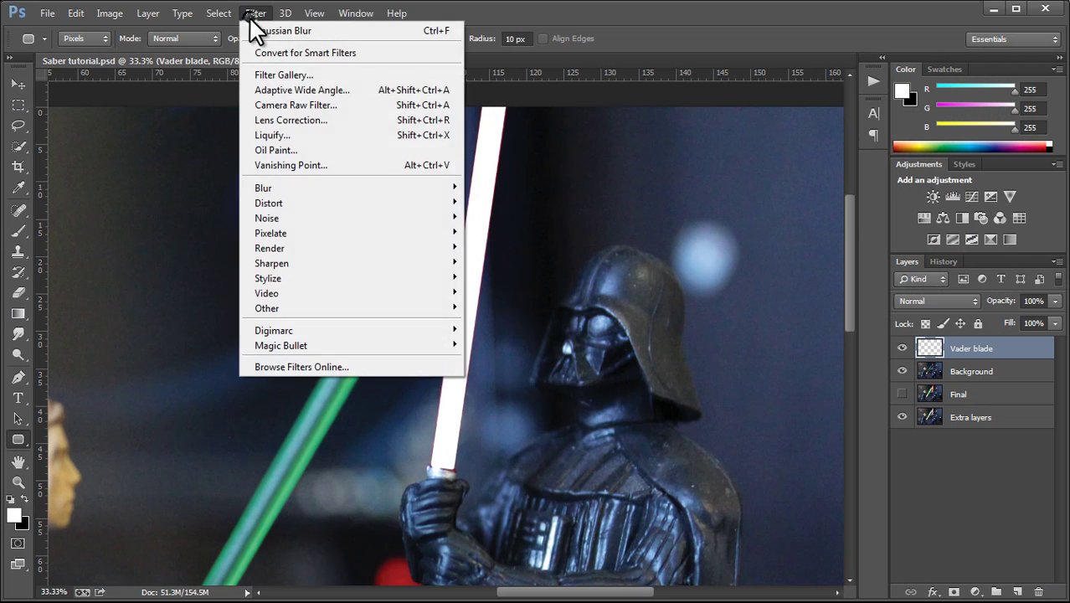
{"action": "mouse_move", "coordinate": [378, 185]}
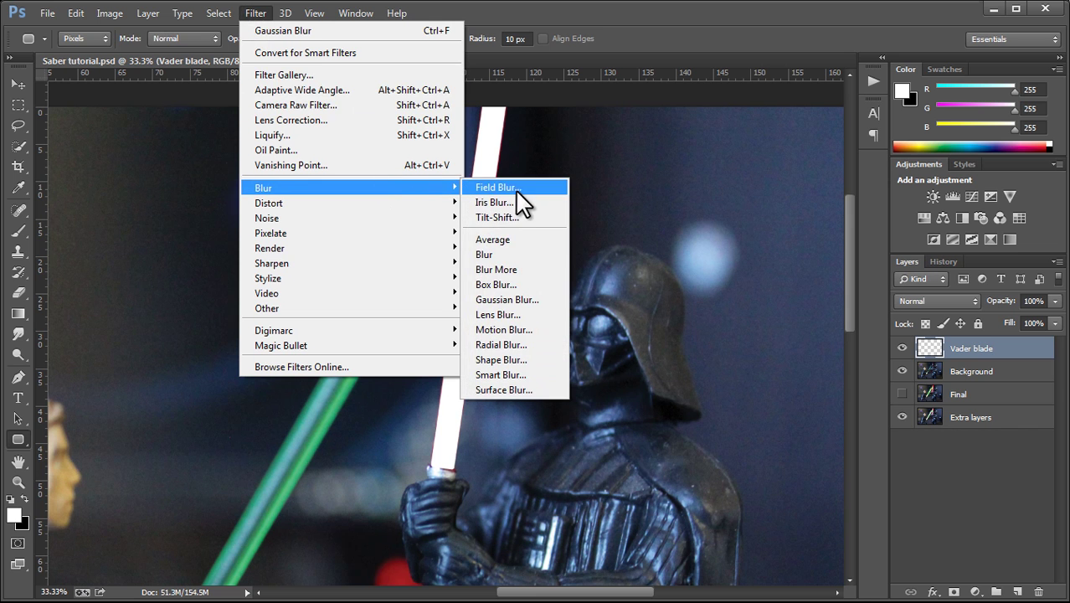
{"action": "left_click", "coordinate": [519, 299]}
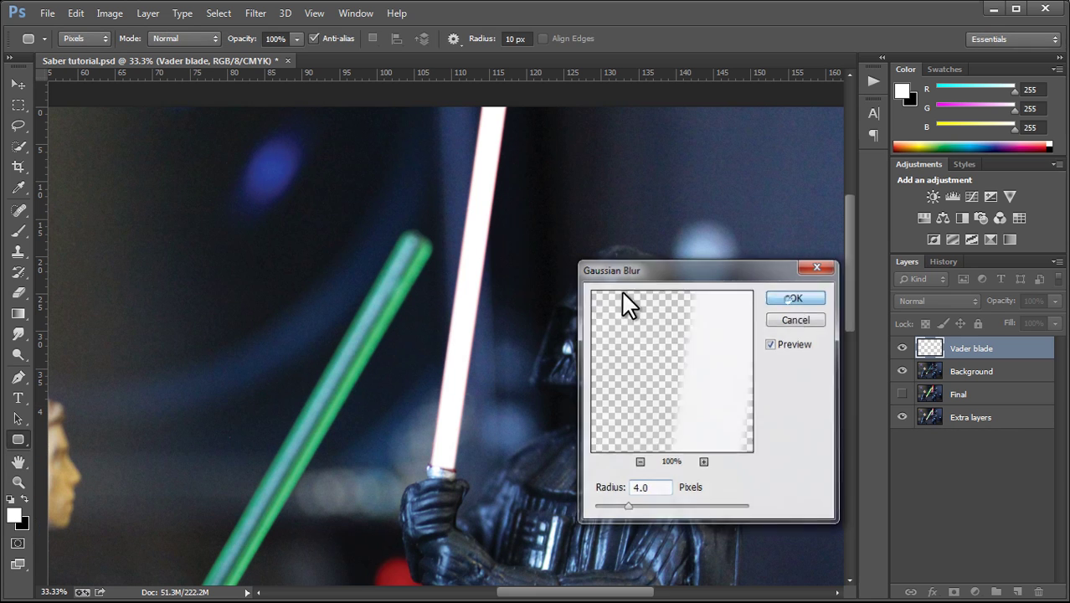
{"action": "left_click", "coordinate": [791, 298]}
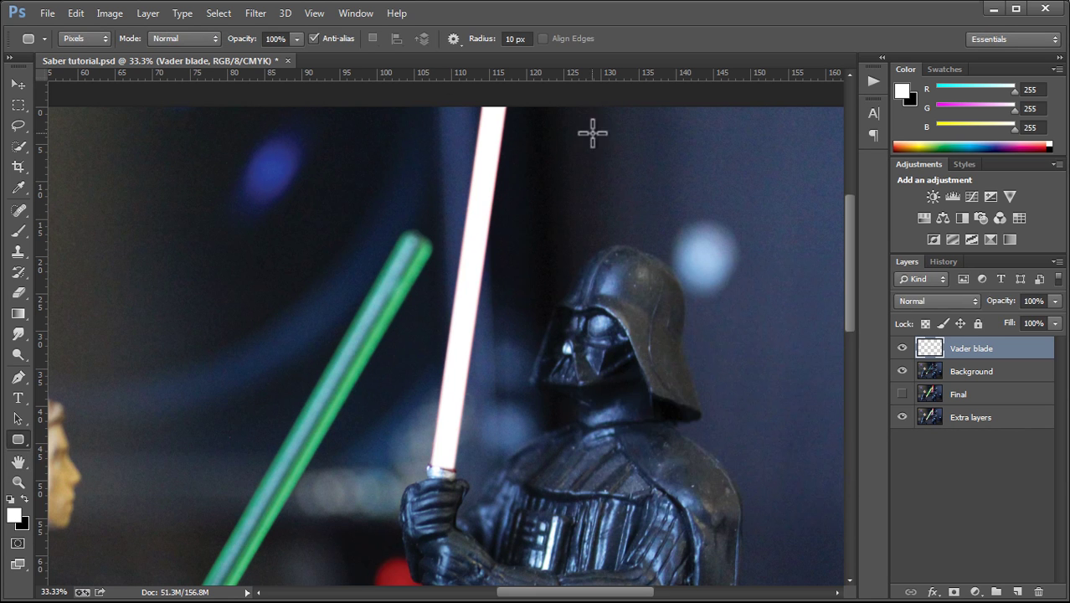
- Add a red Outer Glow at 100% opacity and 199 px size to the Vader blade layer
{"action": "double_click", "coordinate": [927, 352]}
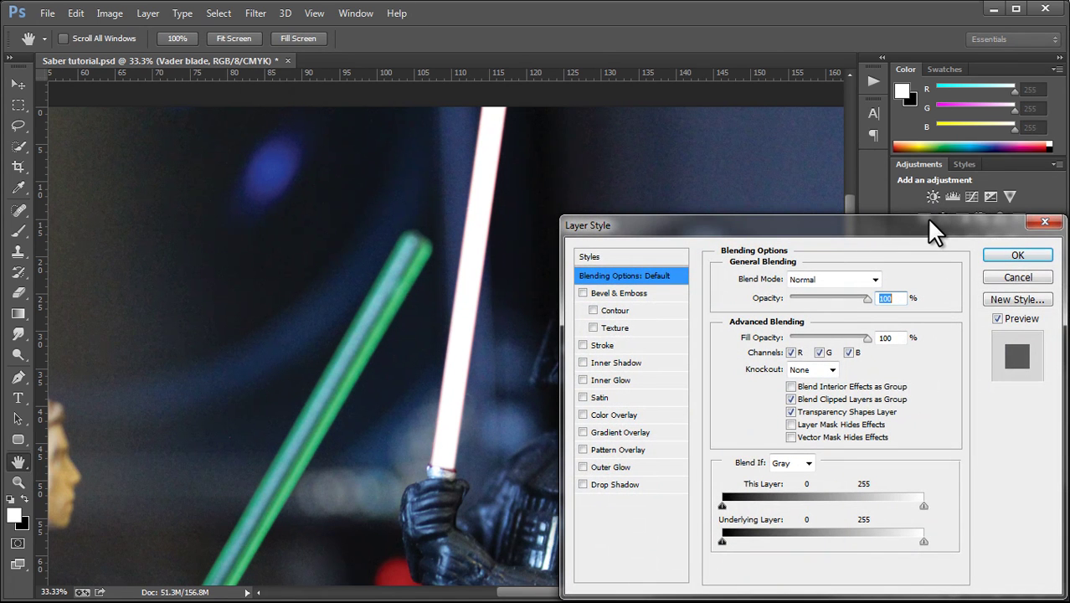
{"action": "left_click", "coordinate": [584, 468]}
{"action": "left_click", "coordinate": [608, 466]}
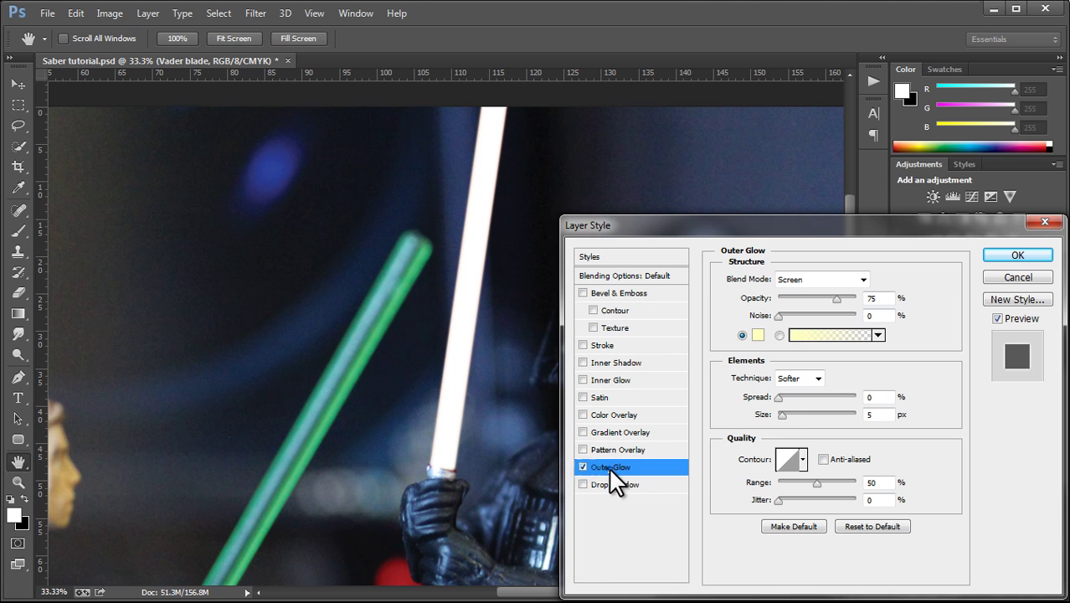
{"action": "left_click", "coordinate": [757, 334]}
{"action": "left_click", "coordinate": [841, 287]}
{"action": "left_click_drag", "start_coordinate": [862, 288], "coordinate": [869, 286]}
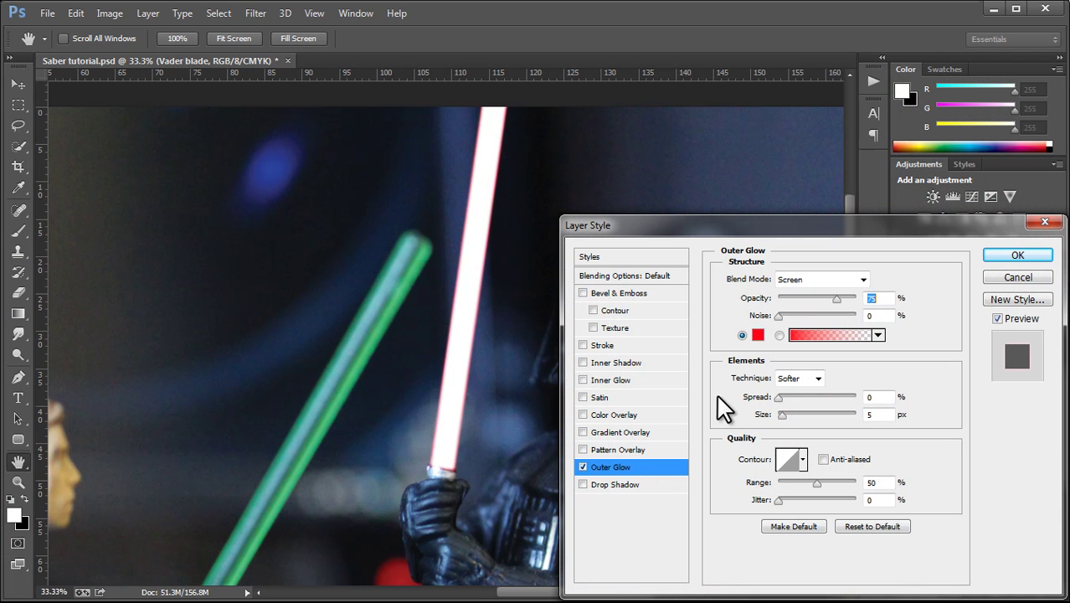
{"action": "left_click_drag", "start_coordinate": [835, 298], "coordinate": [849, 298]}
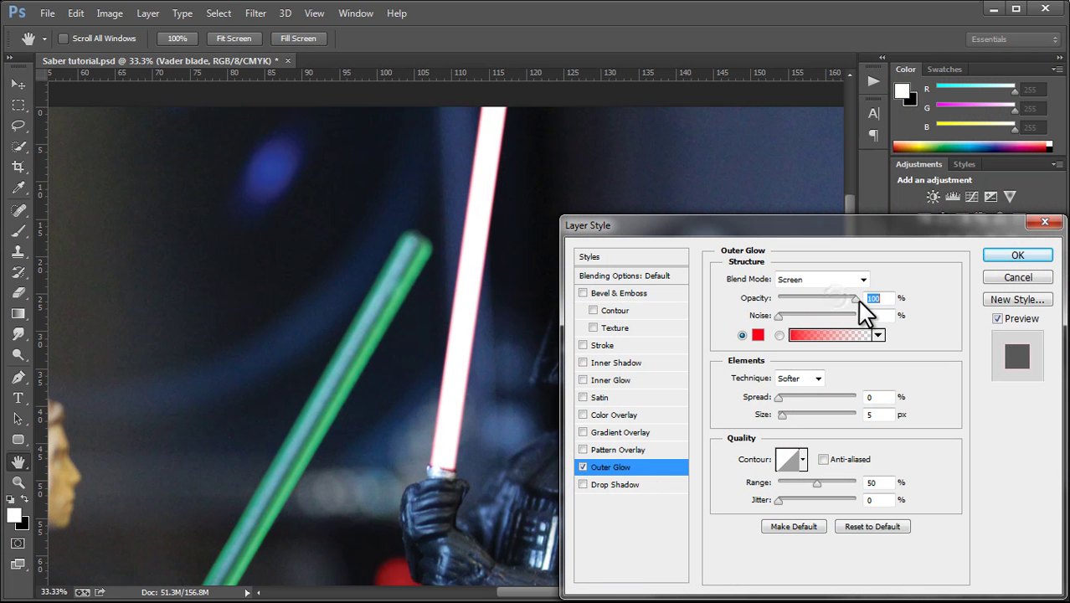
{"action": "left_click_drag", "start_coordinate": [783, 417], "coordinate": [842, 422]}
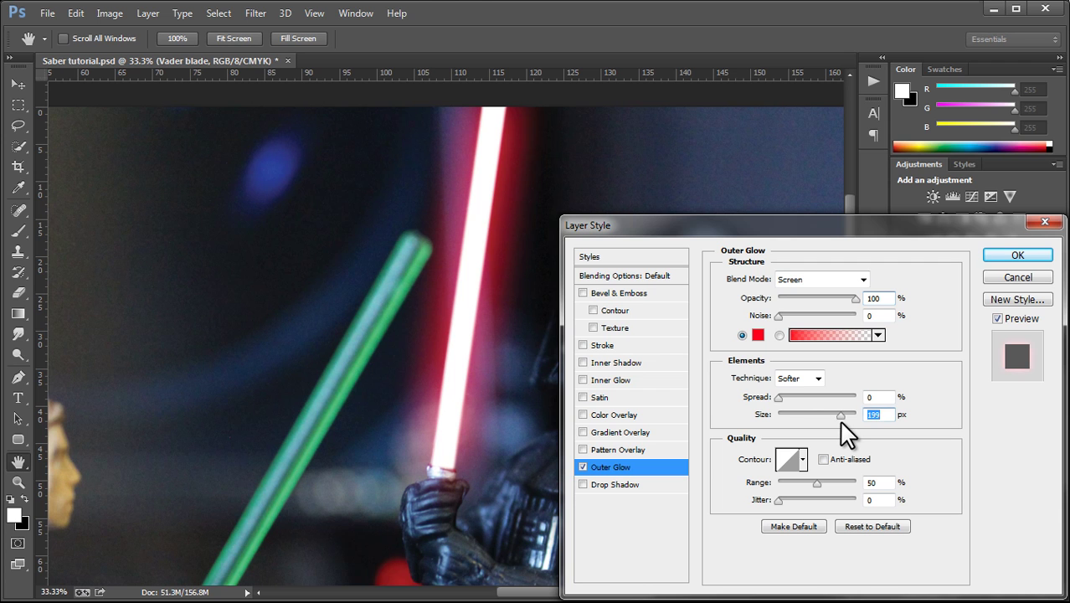
{"action": "left_click_drag", "start_coordinate": [779, 397], "coordinate": [782, 400]}
- Apply the red glow settings and zoom out to view the whole photo
{"action": "left_click", "coordinate": [990, 253]}
{"action": "key", "text": "u"}
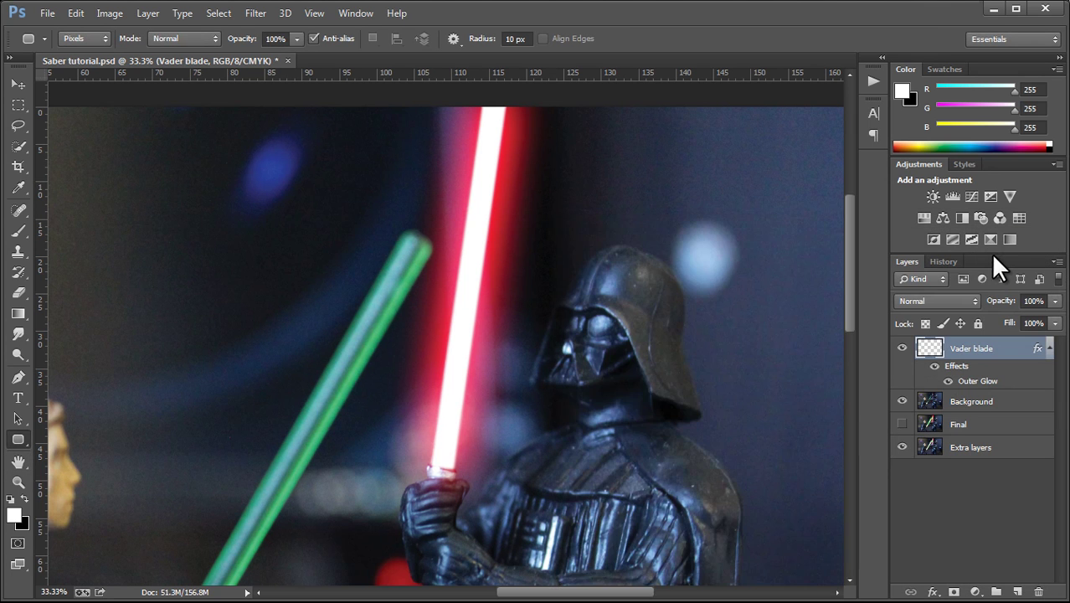
{"action": "key", "text": "ctrl+minus"}
{"action": "key", "text": "ctrl+minus"}
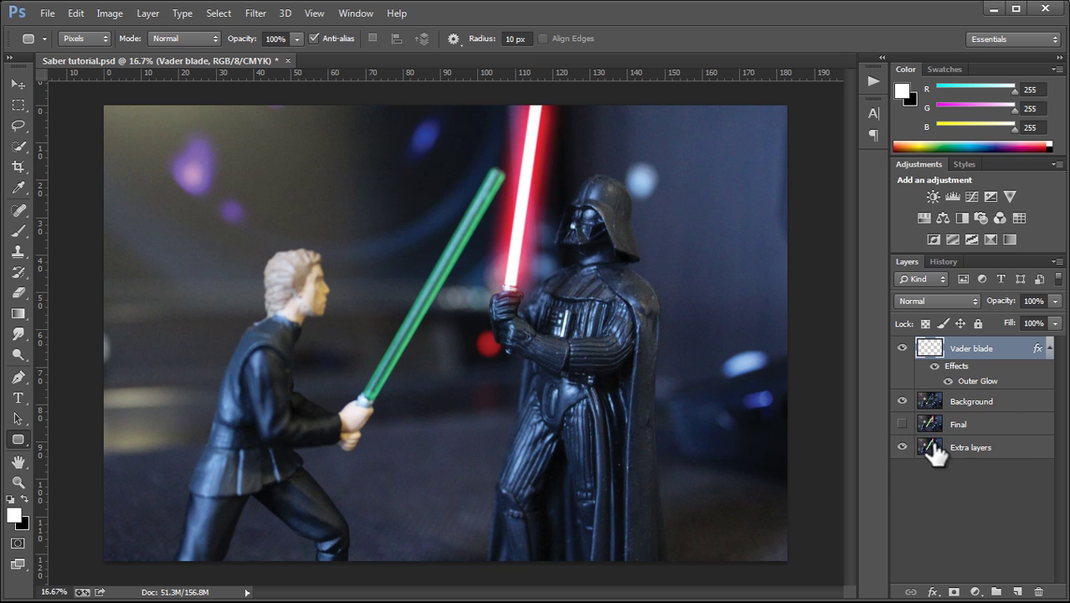
- Move Extra layers to the bottom of the stack and delete Vader blade's Outer Glow
{"action": "left_click_drag", "start_coordinate": [931, 452], "coordinate": [928, 345]}
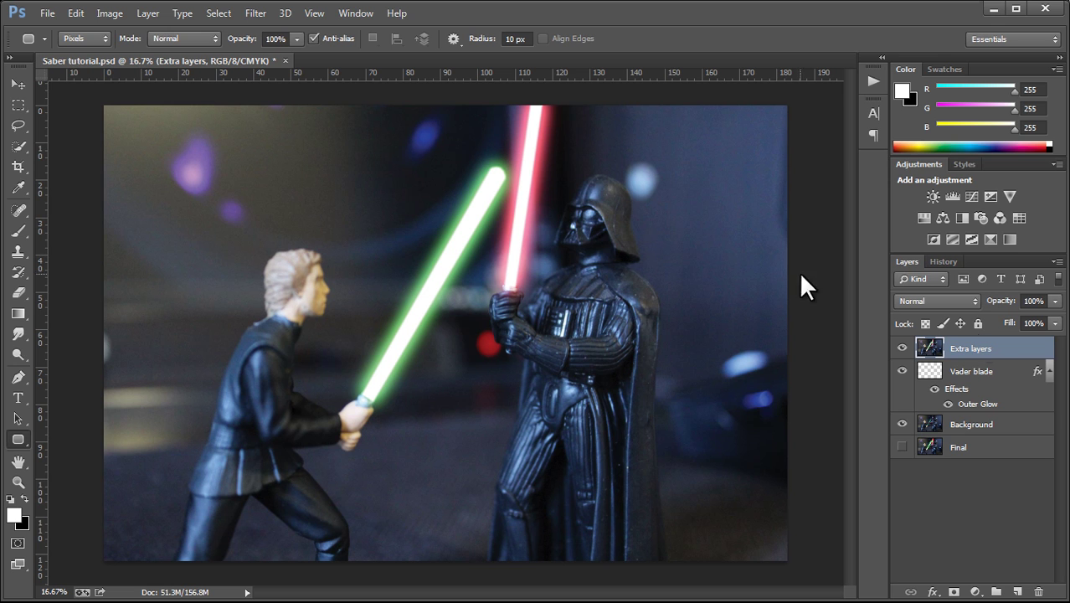
{"action": "left_click_drag", "start_coordinate": [941, 347], "coordinate": [931, 459]}
{"action": "left_click", "coordinate": [955, 373]}
{"action": "left_click_drag", "start_coordinate": [955, 374], "coordinate": [1038, 591]}
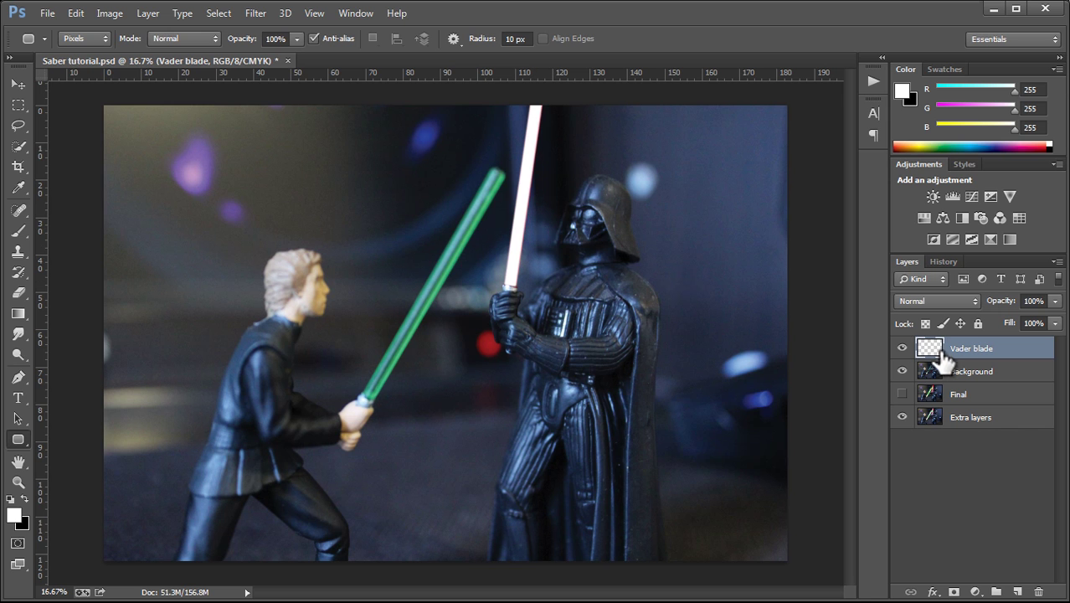
- Duplicate the Vader blade layer and blur the copy with a 52.1-pixel Gaussian Blur
{"action": "left_click_drag", "start_coordinate": [932, 350], "coordinate": [1017, 591]}
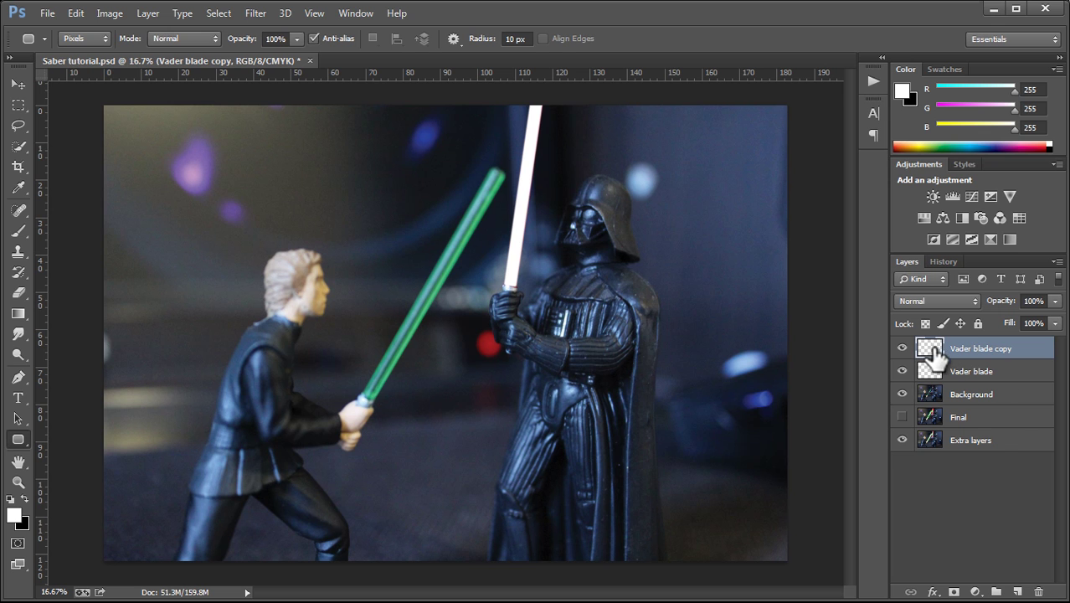
{"action": "left_click", "coordinate": [256, 13]}
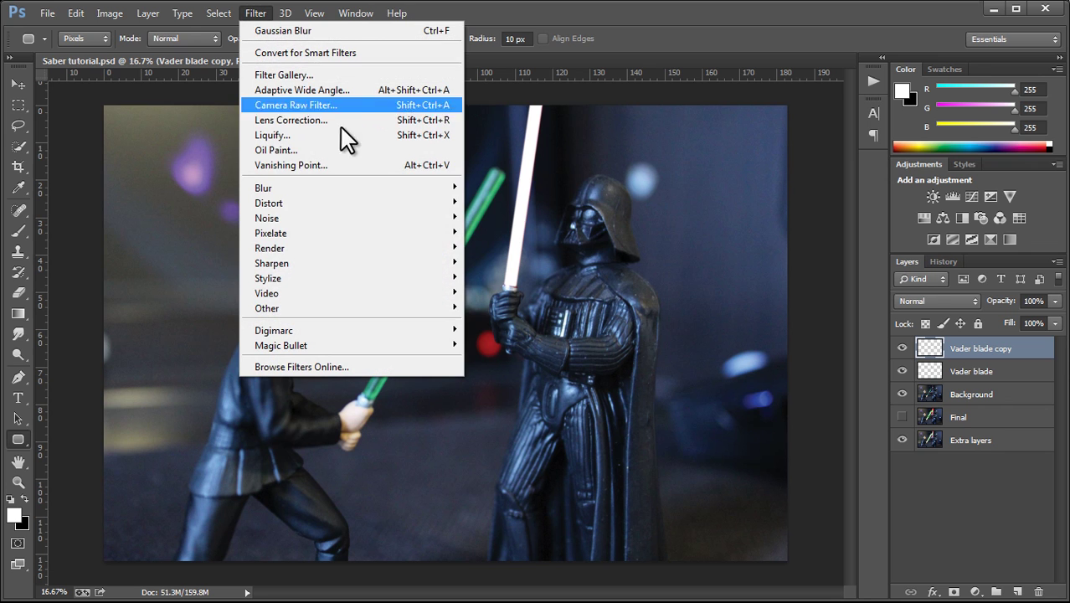
{"action": "mouse_move", "coordinate": [348, 193]}
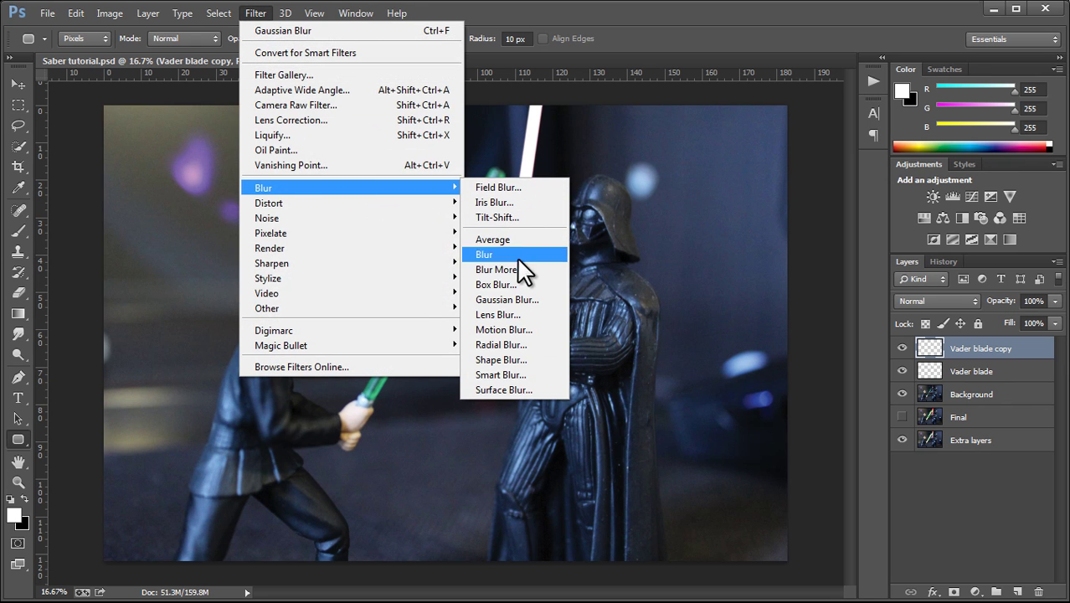
{"action": "left_click", "coordinate": [506, 300]}
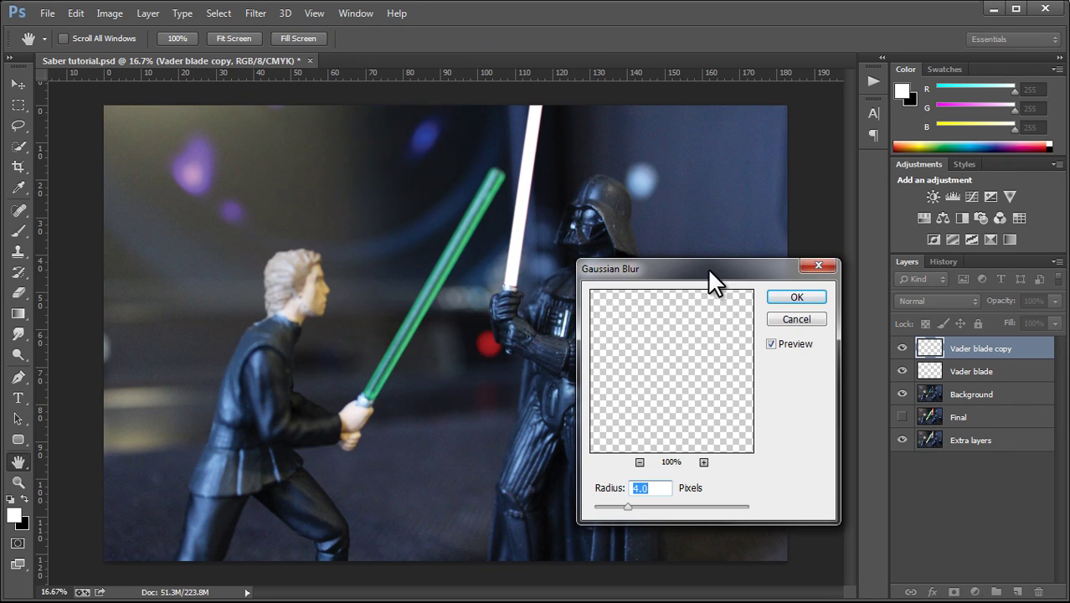
{"action": "left_click_drag", "start_coordinate": [707, 270], "coordinate": [737, 253]}
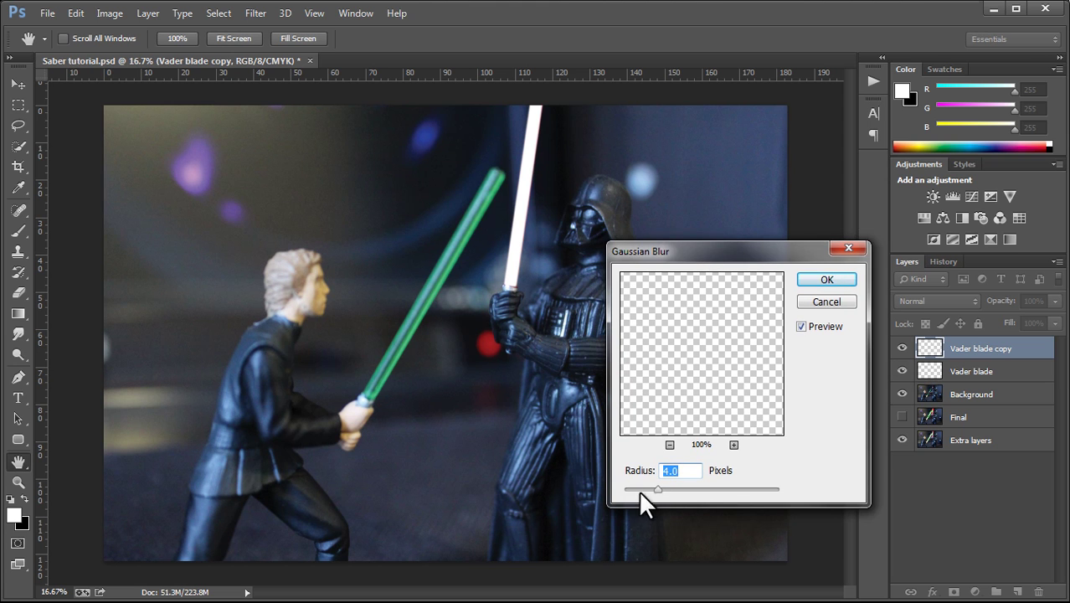
{"action": "left_click_drag", "start_coordinate": [659, 488], "coordinate": [709, 488]}
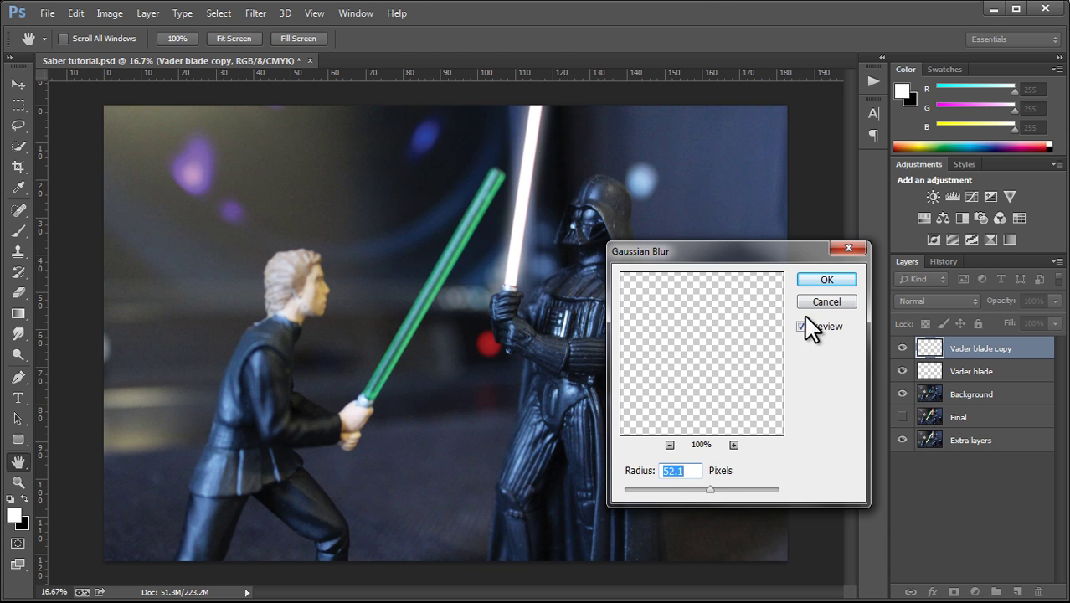
{"action": "left_click", "coordinate": [826, 279]}
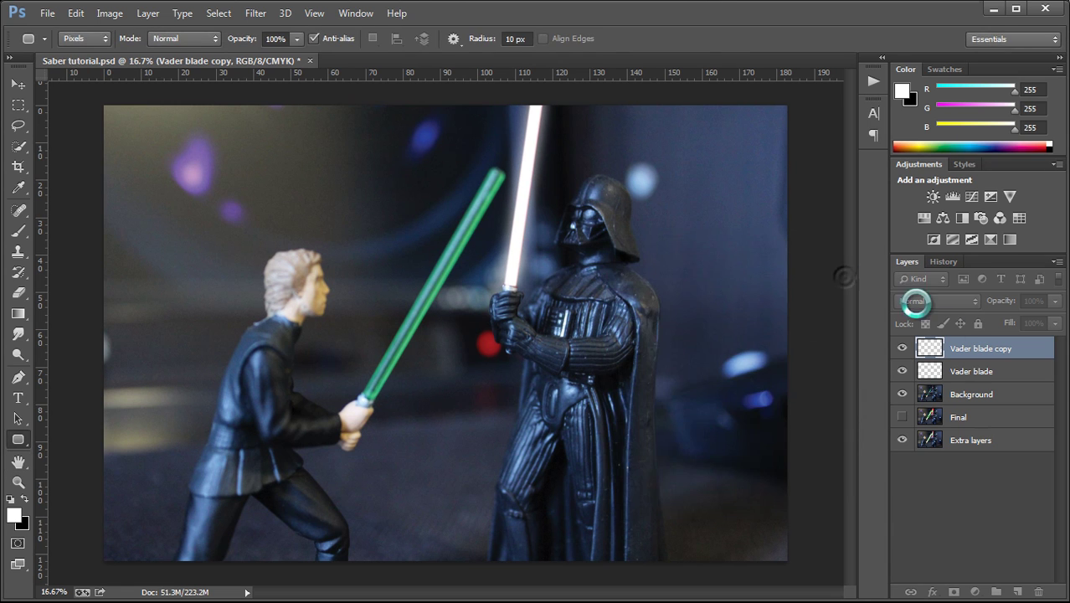
- Select only Vader blade copy and merge it down into Vader blade with Ctrl+E
{"action": "left_click", "coordinate": [932, 369], "text": "shift"}
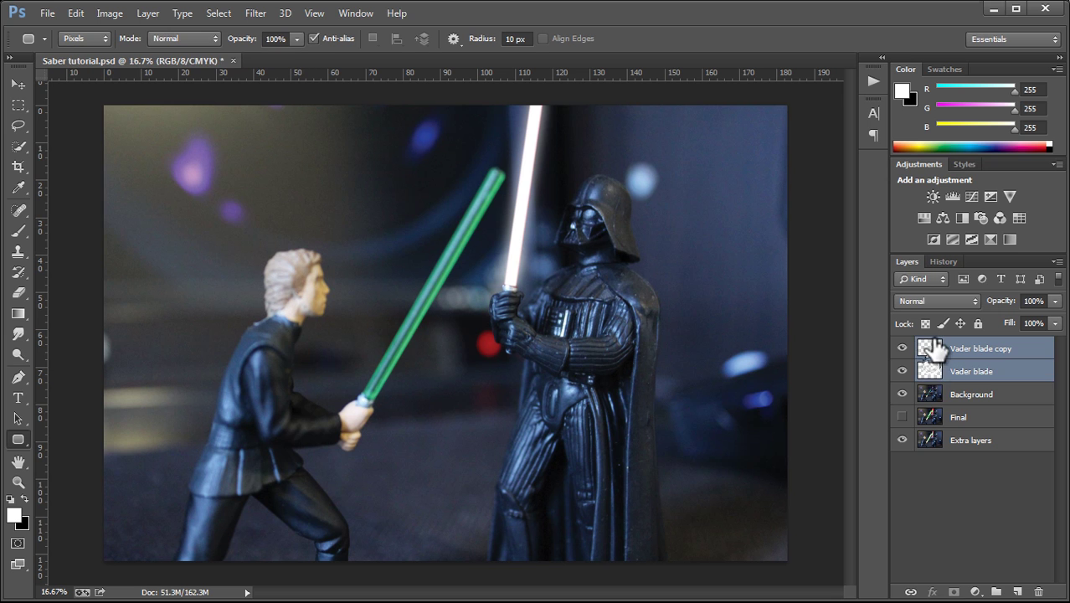
{"action": "right_click", "coordinate": [929, 366]}
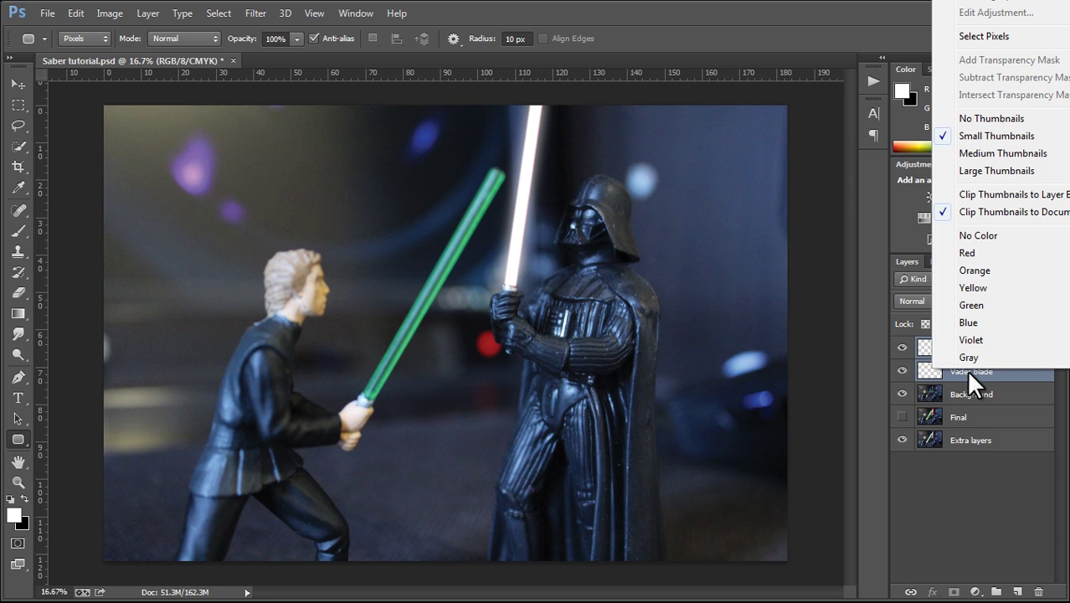
{"action": "right_click", "coordinate": [966, 369]}
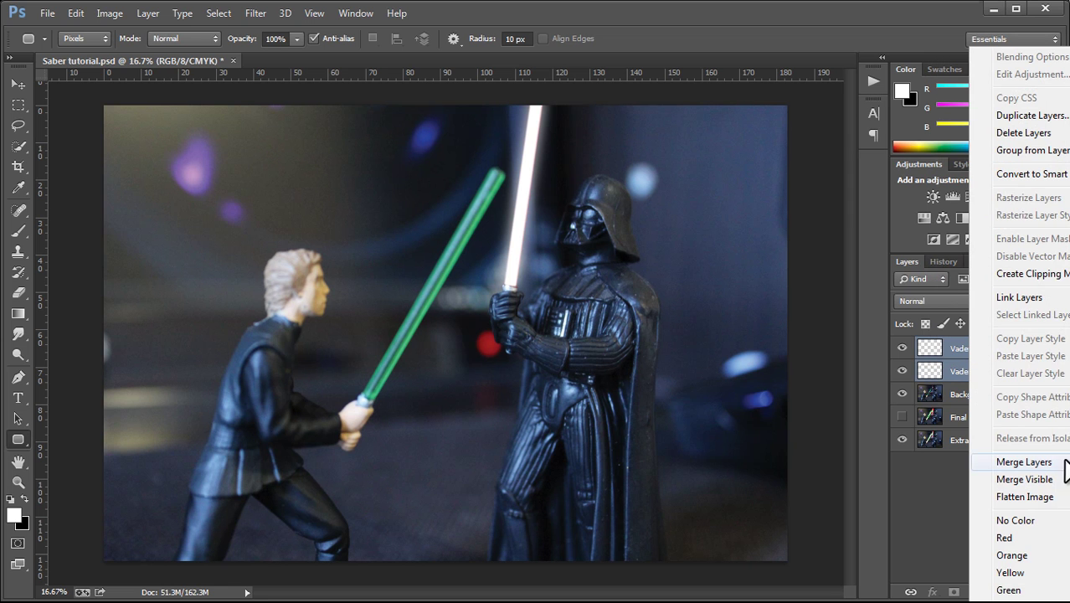
{"action": "left_click", "coordinate": [925, 357]}
{"action": "left_click", "coordinate": [931, 355]}
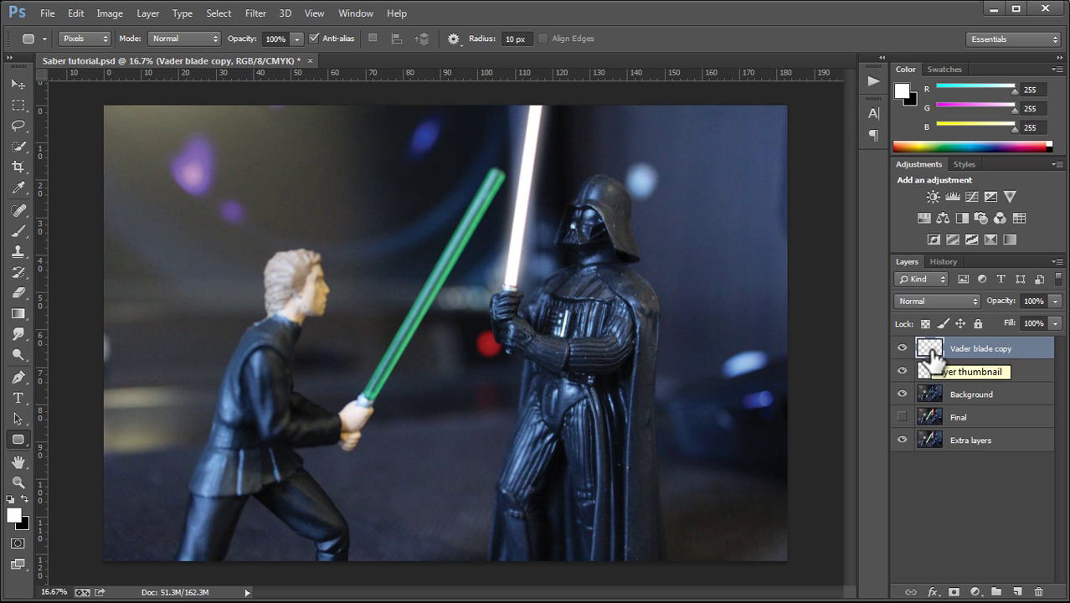
{"action": "key", "text": "ctrl+e"}
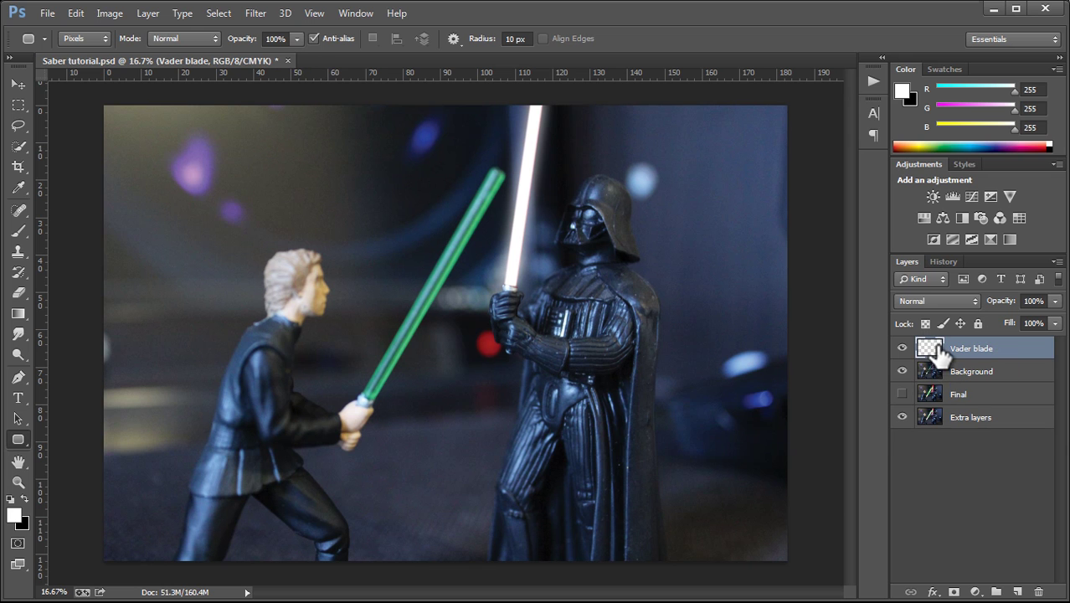
- Give the merged Vader blade layer a red Outer Glow at 100% opacity with enlarged size
{"action": "double_click", "coordinate": [935, 350]}
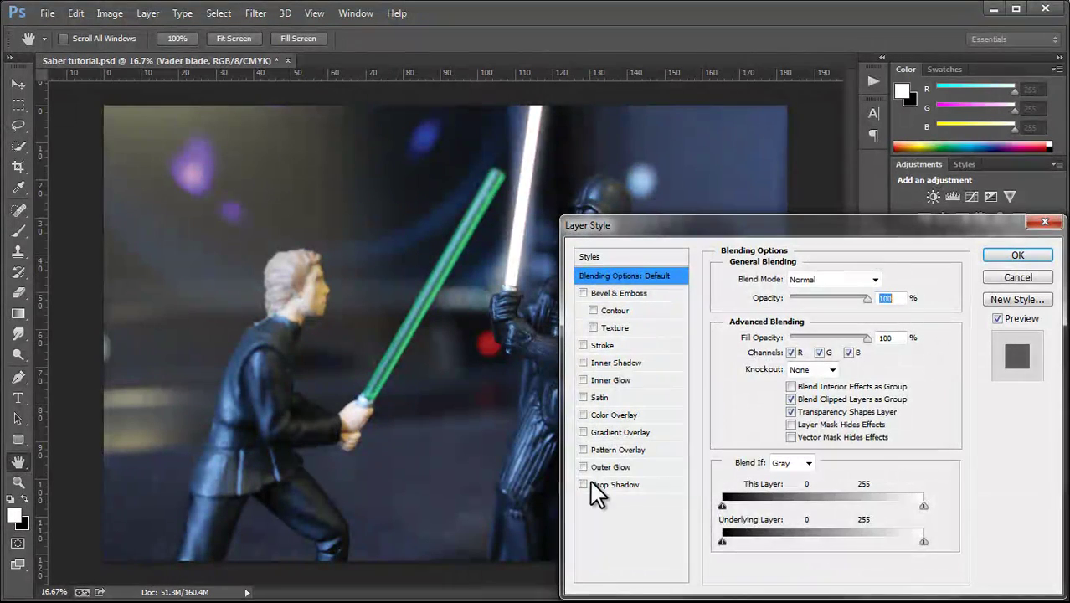
{"action": "left_click", "coordinate": [596, 465]}
{"action": "left_click", "coordinate": [757, 335]}
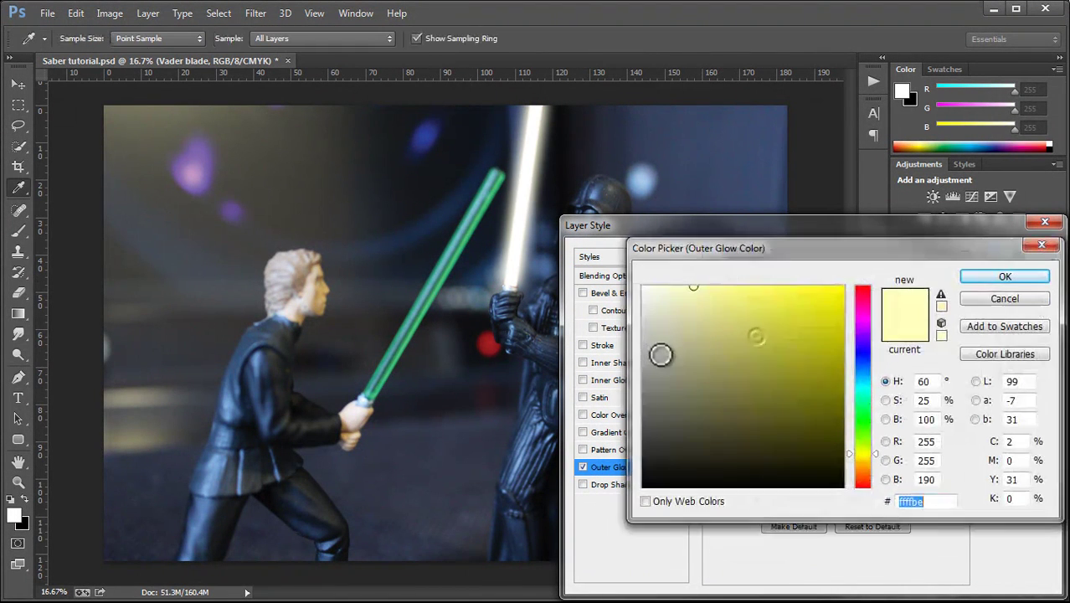
{"action": "left_click", "coordinate": [842, 288]}
{"action": "left_click", "coordinate": [862, 286]}
{"action": "key", "text": "Return"}
{"action": "type", "text": "100"}
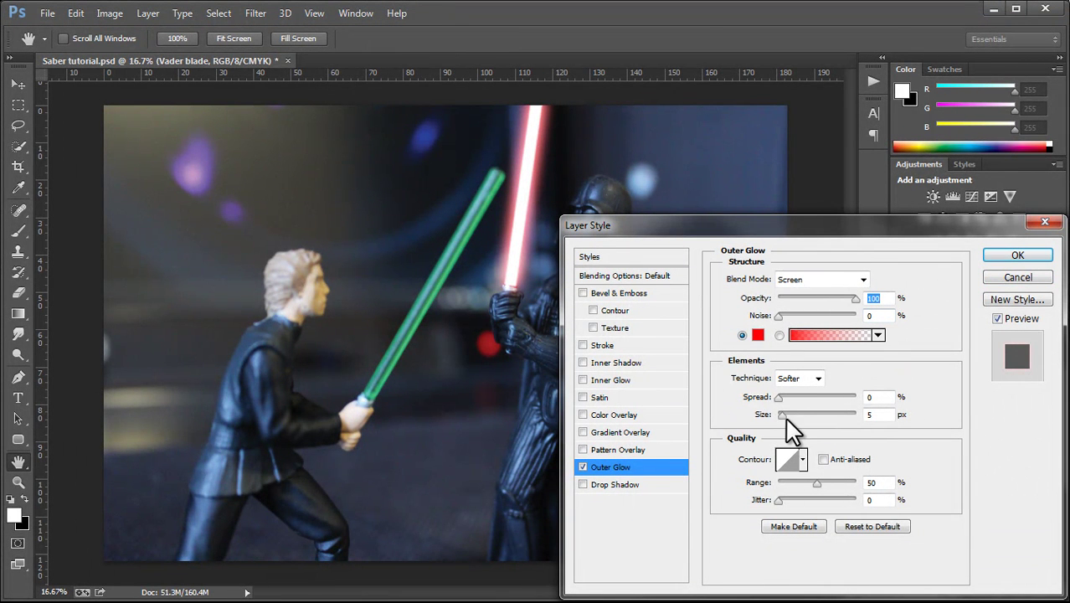
{"action": "left_click", "coordinate": [785, 415]}
{"action": "left_click_drag", "start_coordinate": [791, 416], "coordinate": [824, 417]}
{"action": "left_click", "coordinate": [1017, 255]}
{"action": "key", "text": "u"}
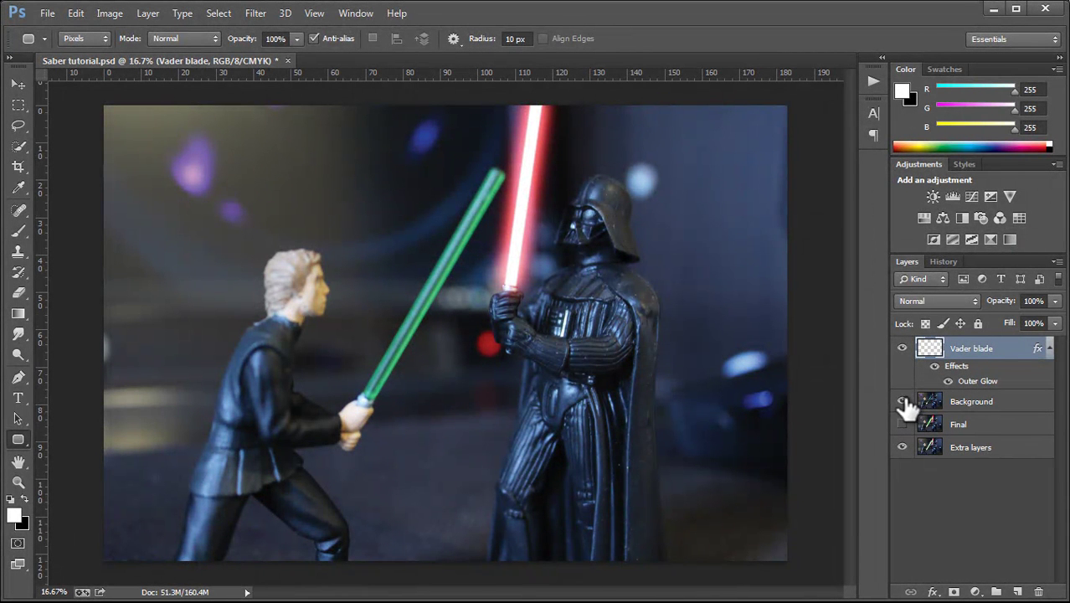
- Move the Final layer above Background and compare it with the red-glow Vader blade, leaving Final hidden
{"action": "left_click", "coordinate": [901, 401]}
{"action": "left_click_drag", "start_coordinate": [938, 399], "coordinate": [913, 404]}
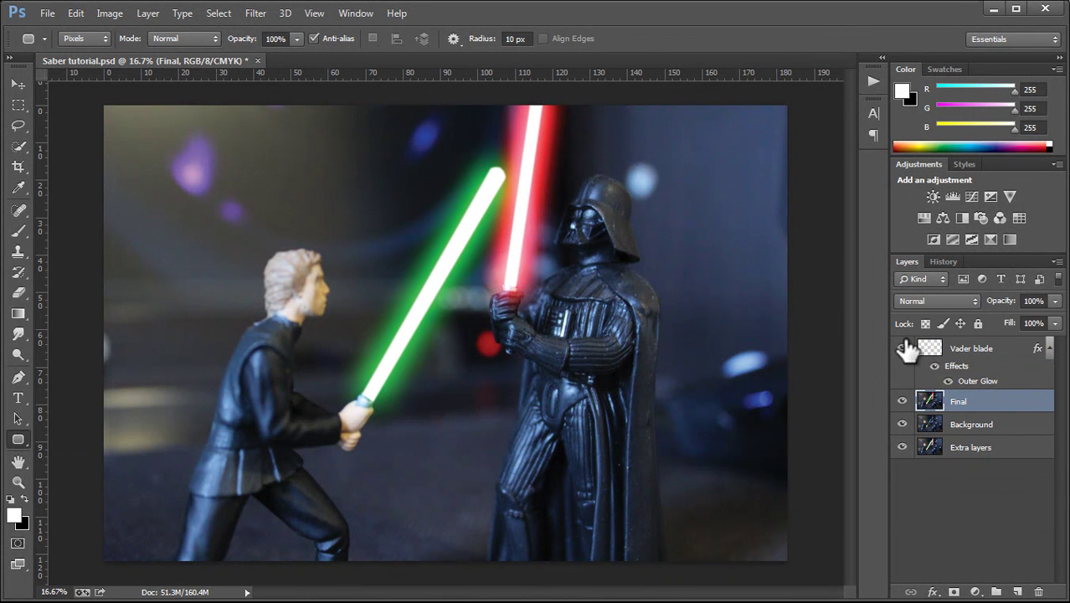
{"action": "left_click", "coordinate": [903, 349]}
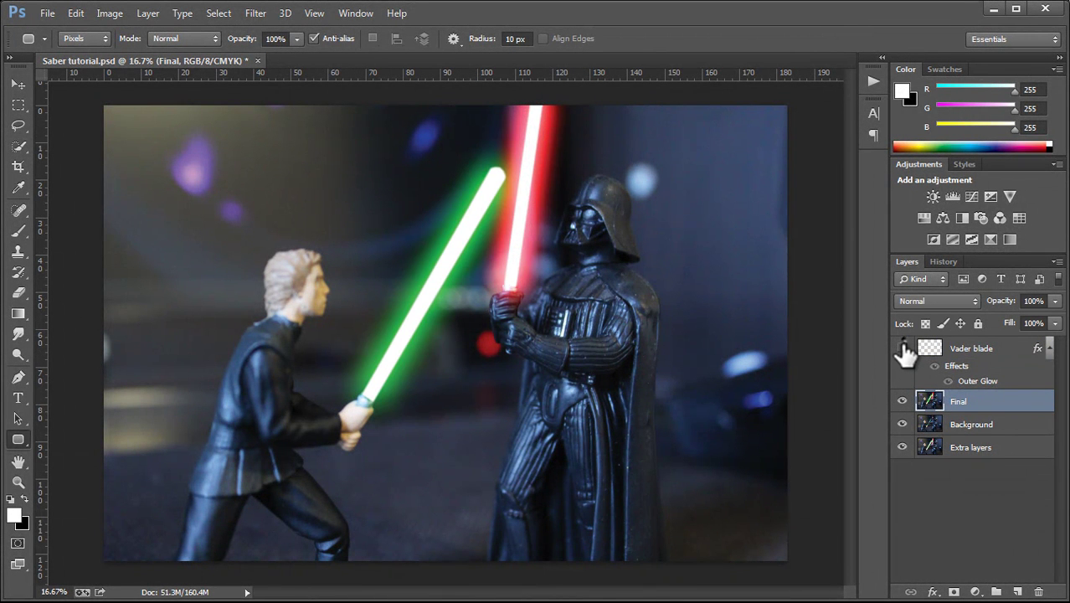
{"action": "left_click", "coordinate": [901, 401]}
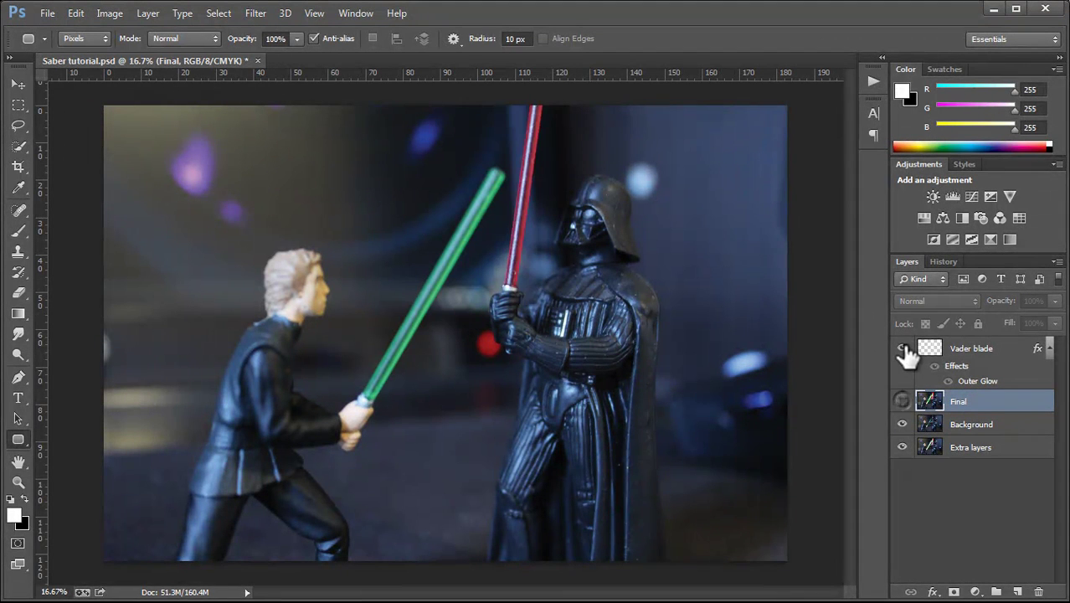
{"action": "left_click", "coordinate": [902, 349]}
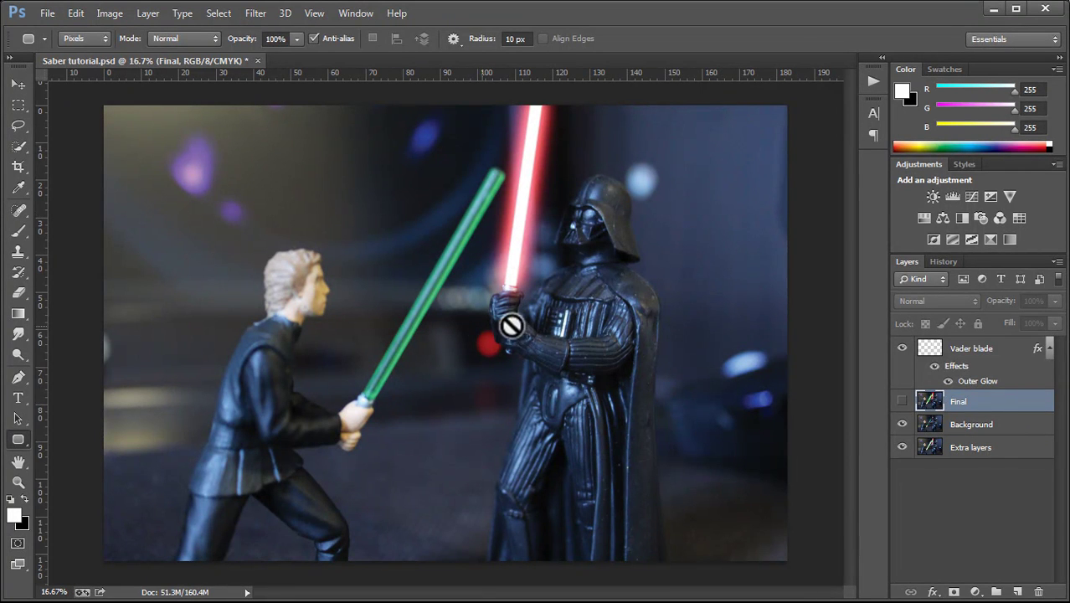
- Scale the Vader blade layer to about 191%, then delete it and show the Final layer
{"action": "left_click", "coordinate": [921, 362]}
{"action": "key", "text": "ctrl+t"}
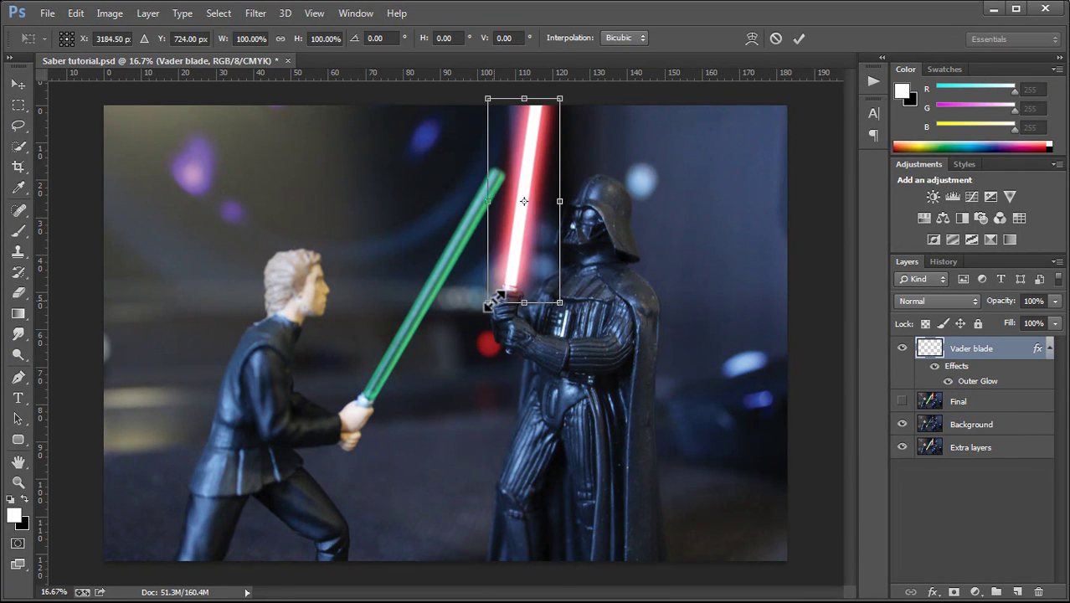
{"action": "left_click_drag", "start_coordinate": [492, 306], "coordinate": [370, 497]}
{"action": "key", "text": "Return"}
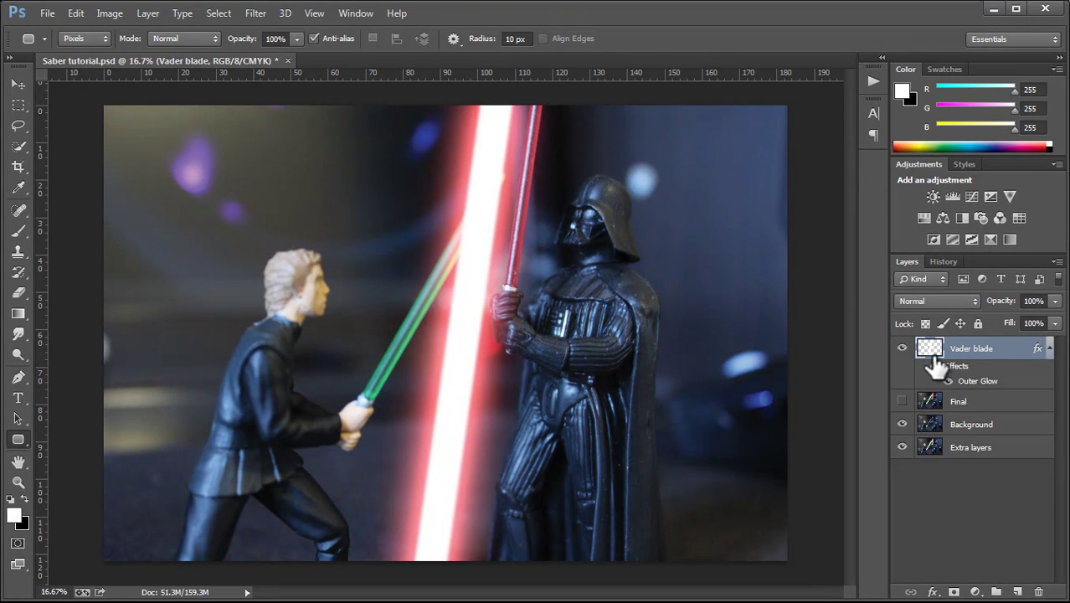
{"action": "left_click_drag", "start_coordinate": [931, 354], "coordinate": [1038, 591]}
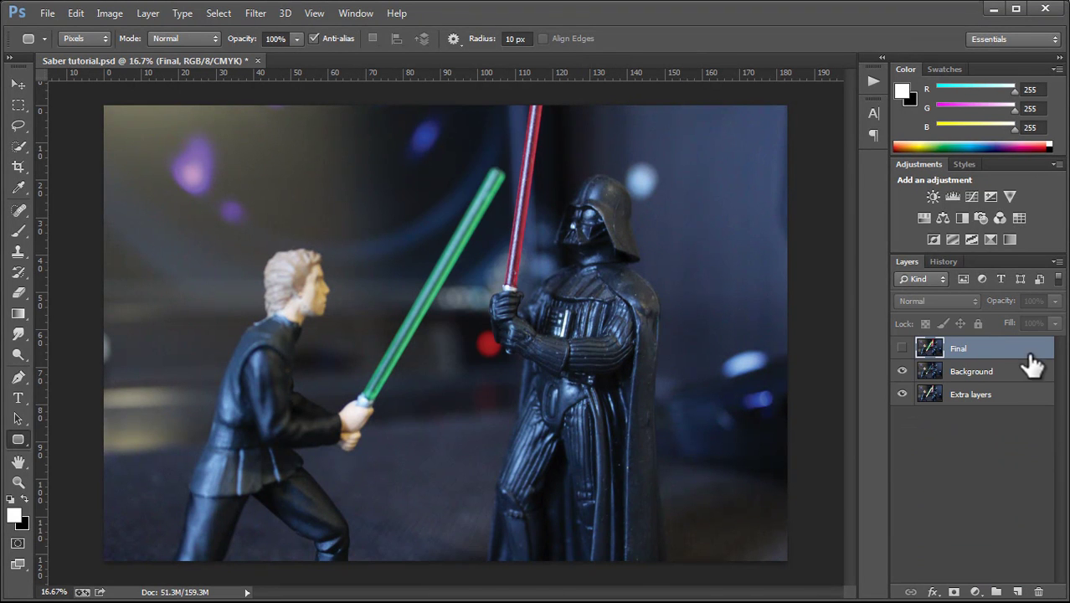
{"action": "left_click", "coordinate": [901, 348]}
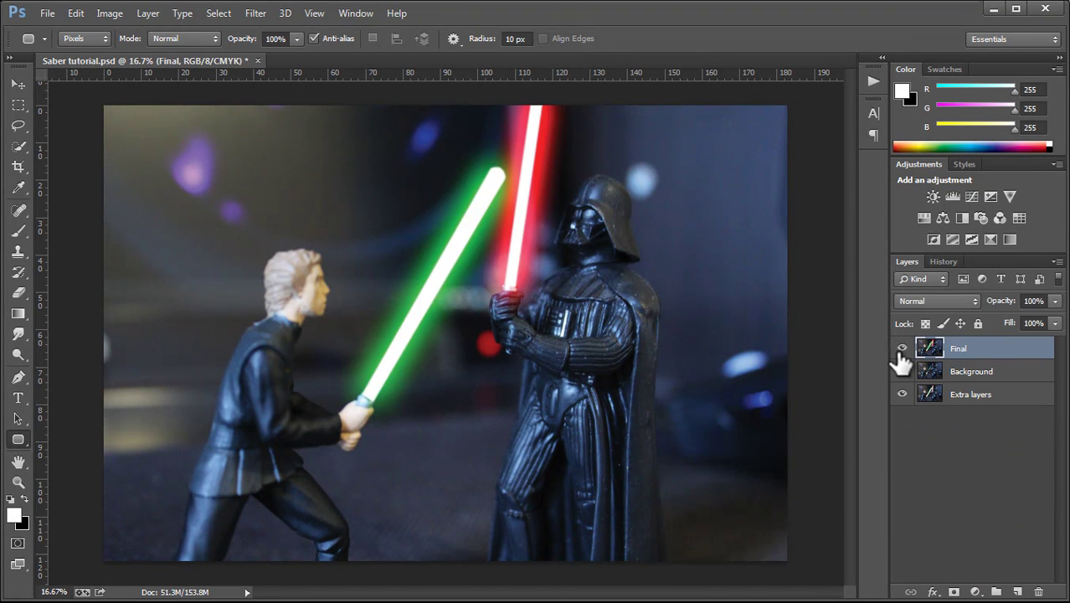